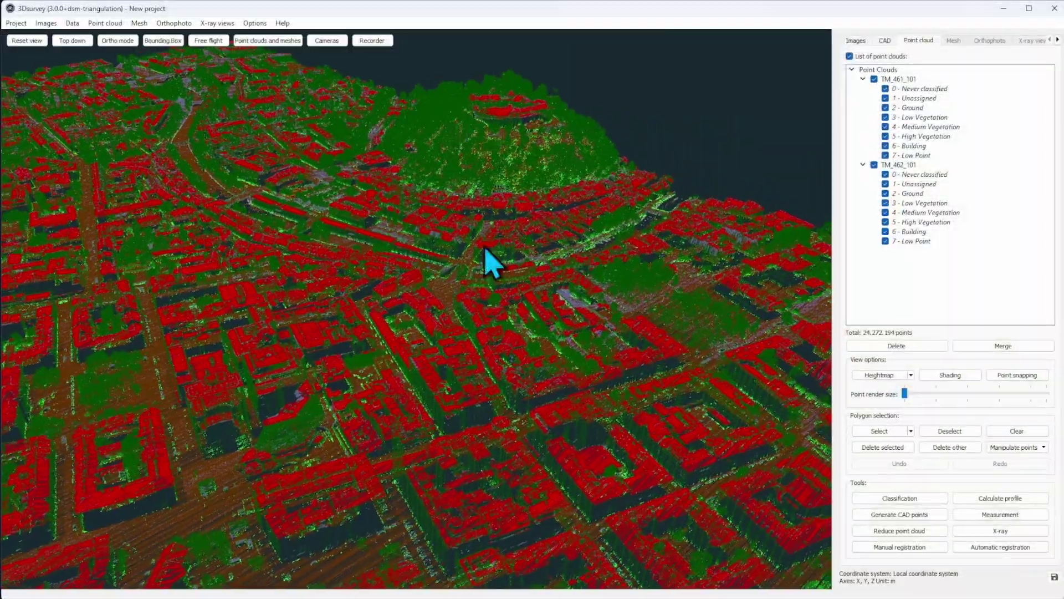
# Hide the merged cloud's vegetation and Low Point classes, then download the castle hill tile's LAZ
pyautogui.click(886, 375)
pyautogui.click(888, 375)
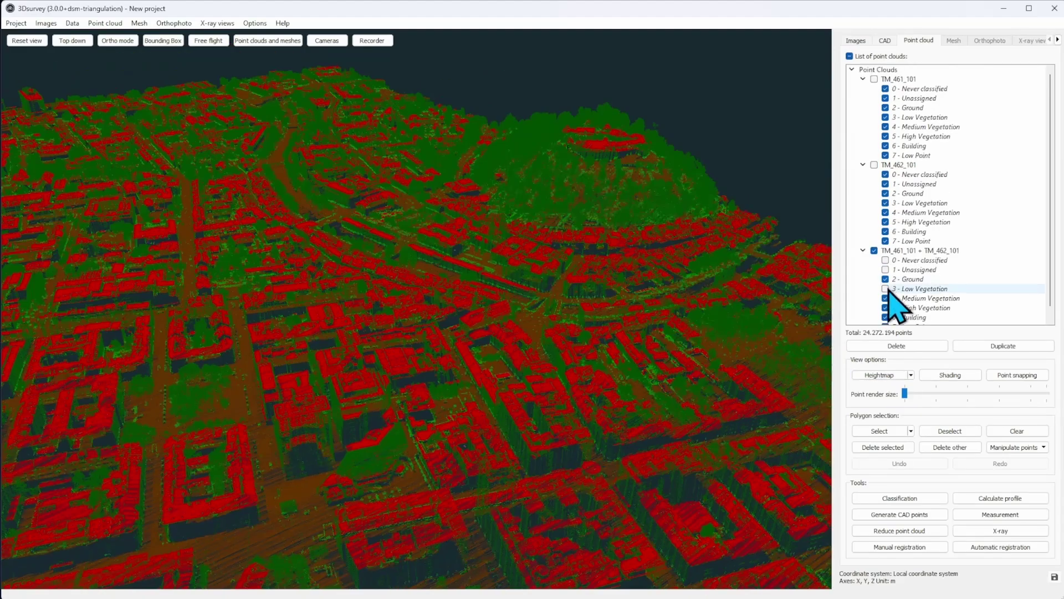
pyautogui.click(885, 288)
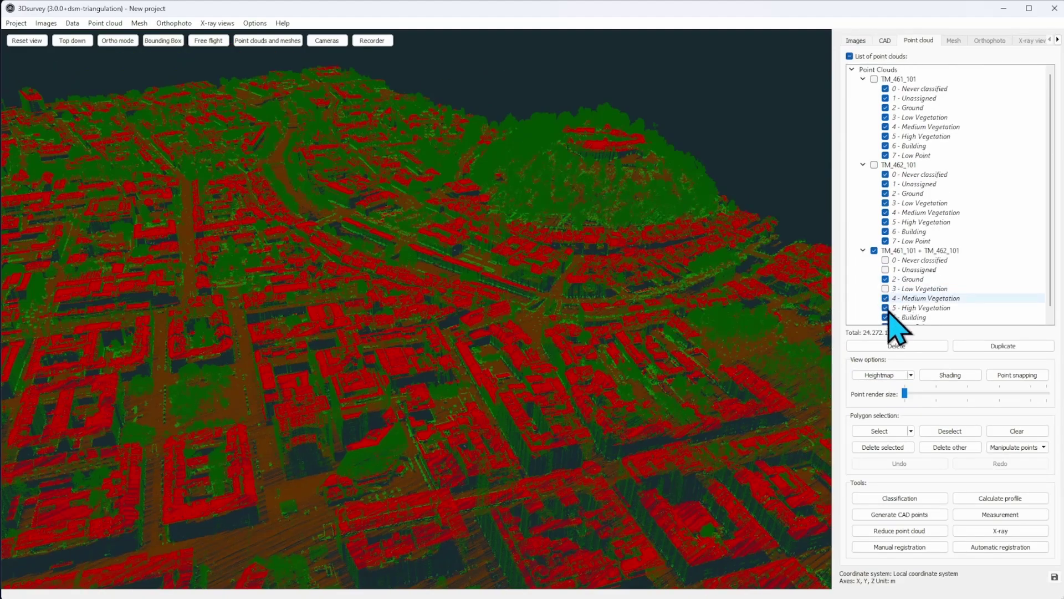
pyautogui.click(885, 298)
pyautogui.click(885, 308)
pyautogui.scroll(-1, 886, 315)
pyautogui.click(885, 317)
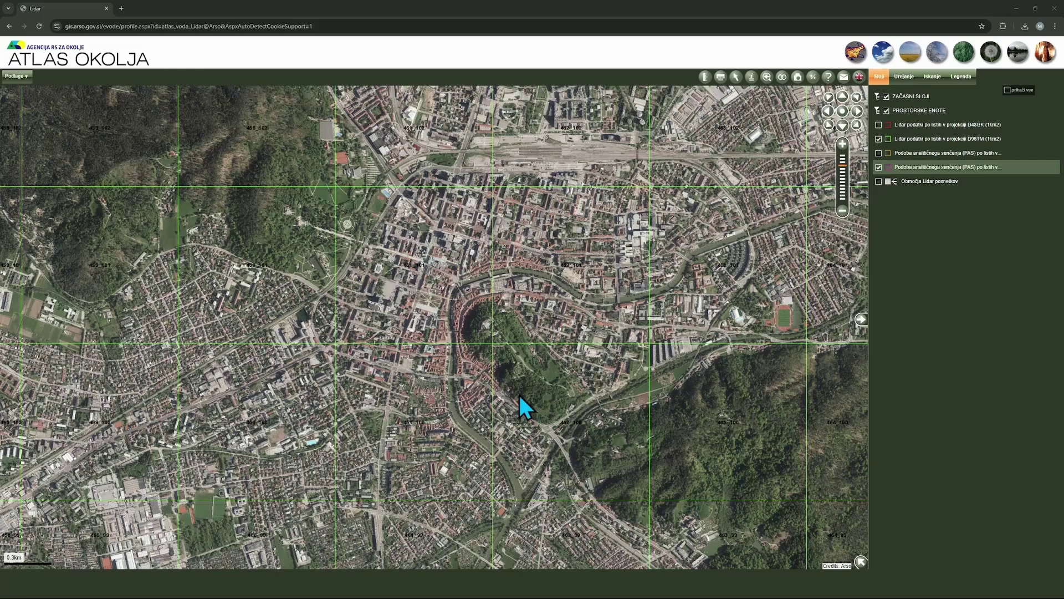
pyautogui.click(439, 265)
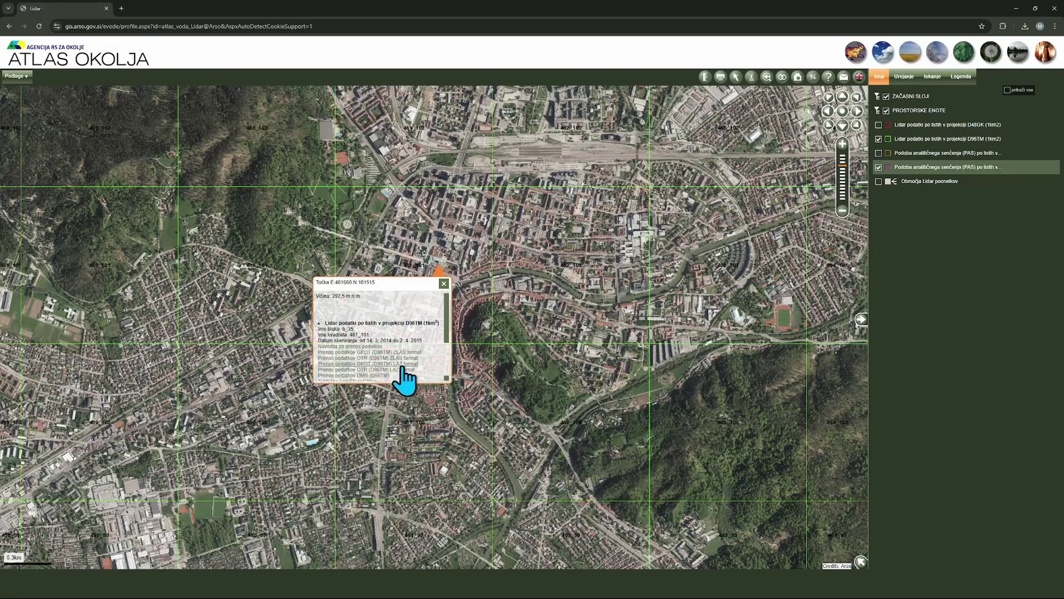
pyautogui.click(404, 367)
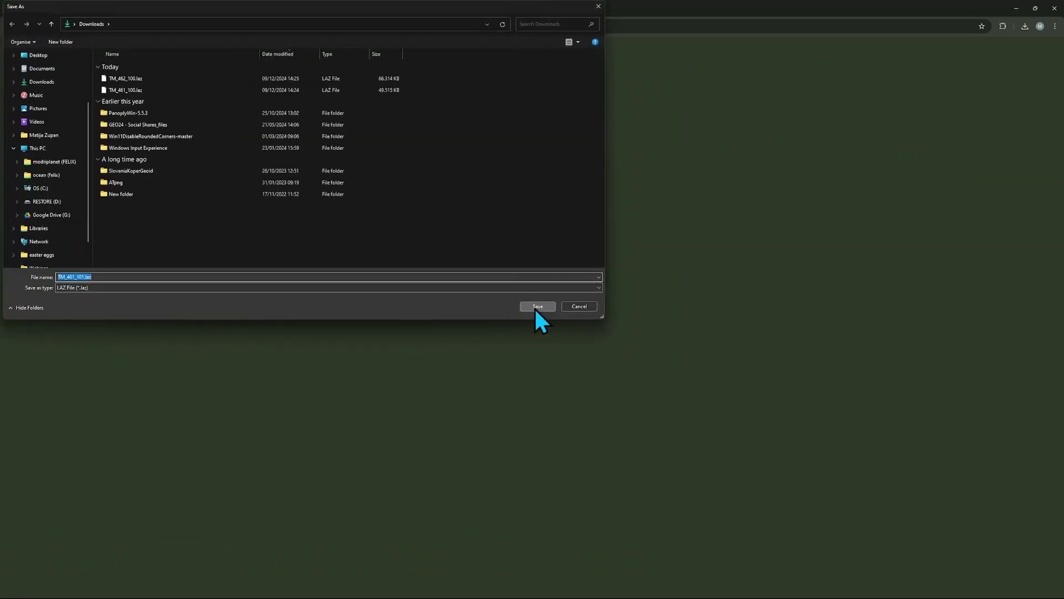
# Save the tile to Downloads and load TM_461_101.laz and TM_462_101.laz as point clouds
pyautogui.click(535, 306)
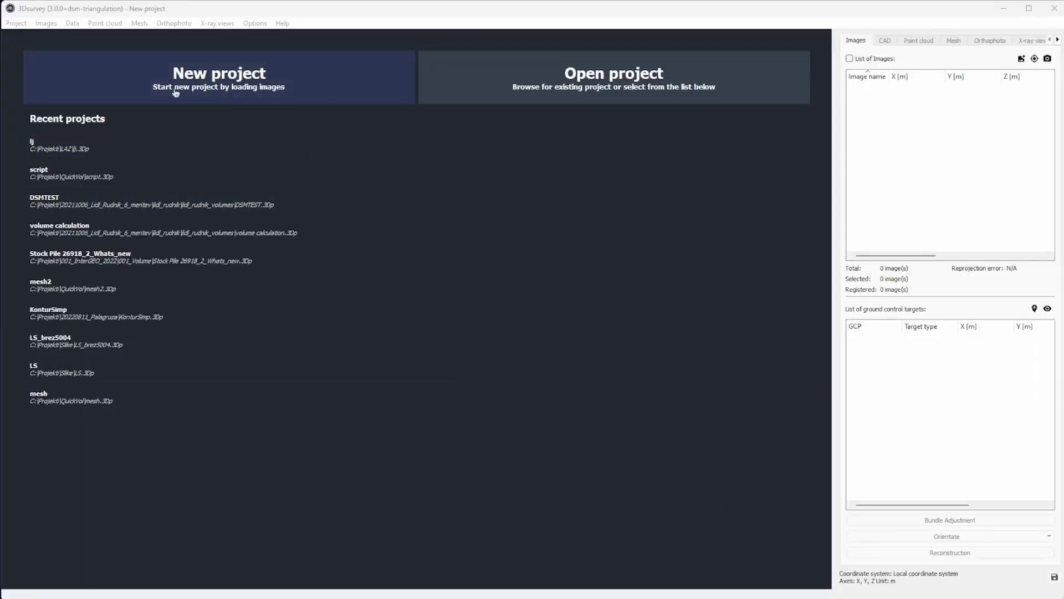
pyautogui.click(46, 23)
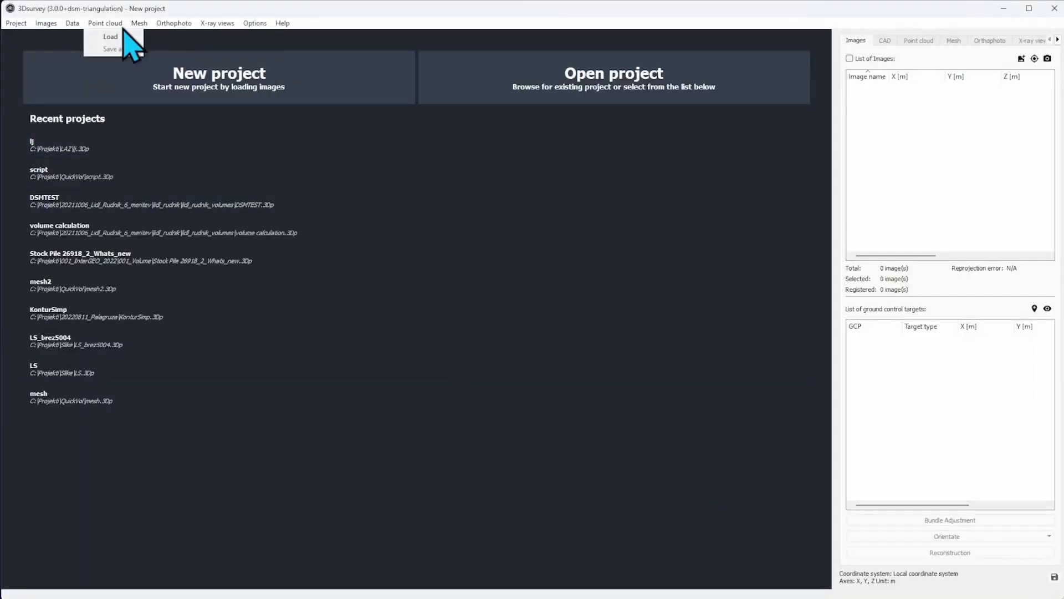
pyautogui.click(116, 37)
pyautogui.click(209, 107)
pyautogui.keyDown('shift'); pyautogui.click(231, 124); pyautogui.keyUp('shift')
pyautogui.click(693, 431)
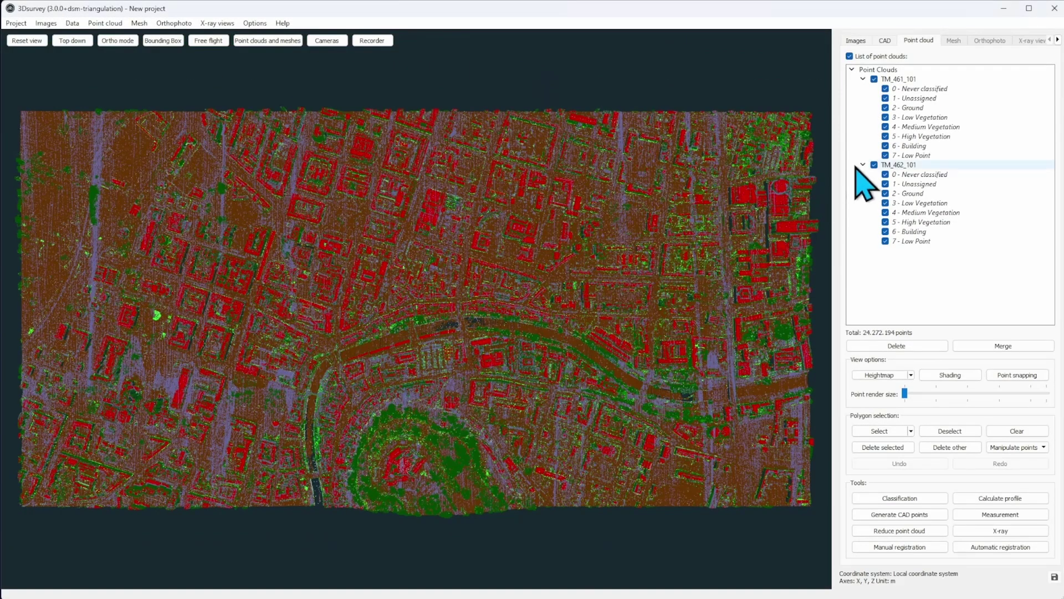
# Toggle the TM_462_101 cloud's visibility and orbit to an oblique view over the castle hill
pyautogui.click(874, 165)
pyautogui.click(874, 164)
pyautogui.moveTo(399, 437); pyautogui.dragTo(601, 343)
pyautogui.scroll(10, 600, 344)
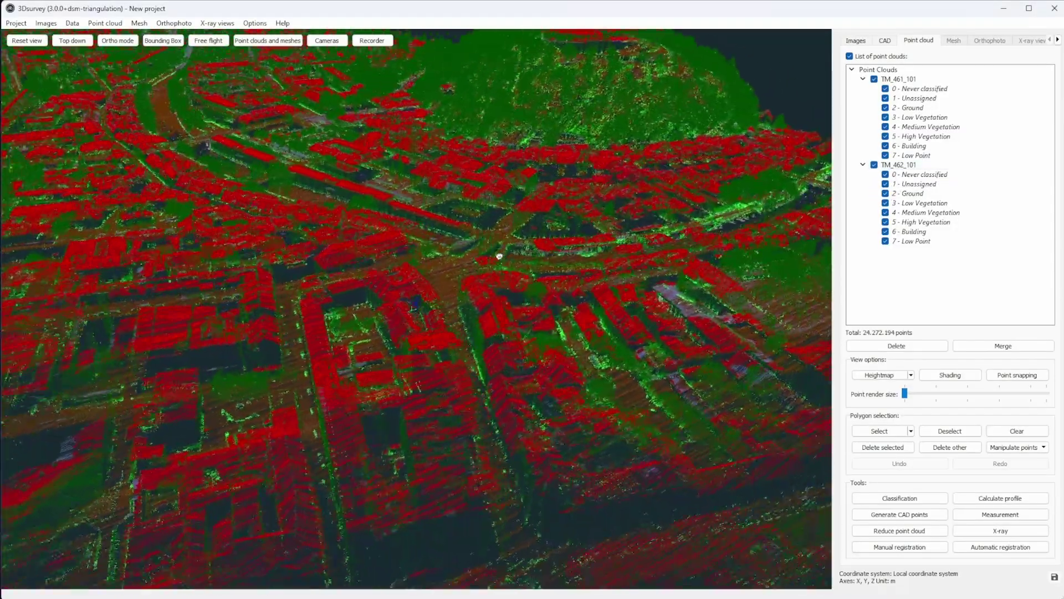
pyautogui.moveTo(499, 257); pyautogui.dragTo(1, 246)
# Try the Heightmap, classification, Scanning time and Return data colouring modes
pyautogui.click(886, 376)
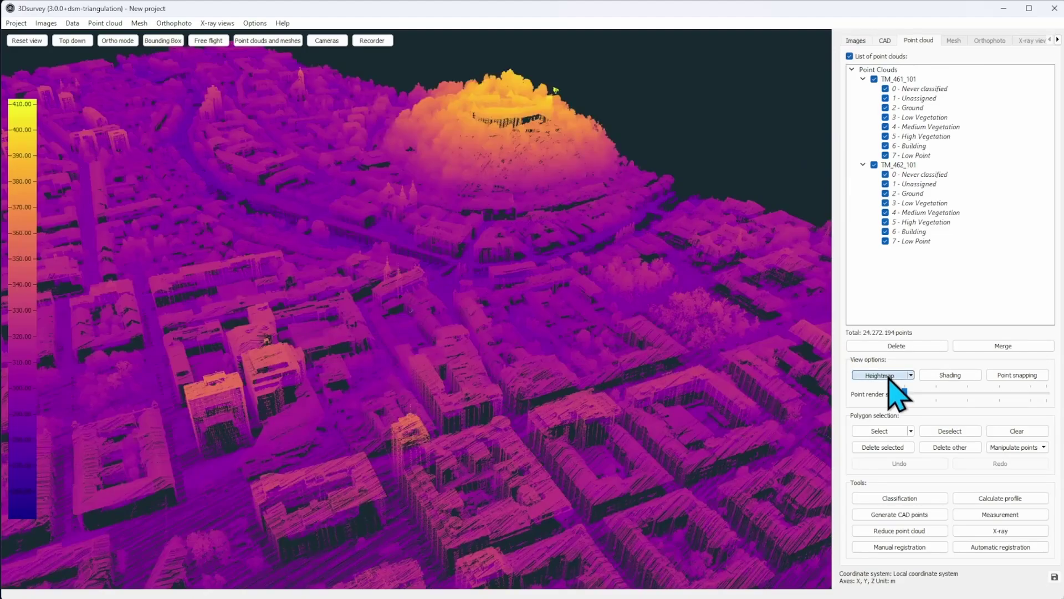
pyautogui.click(887, 376)
pyautogui.click(911, 376)
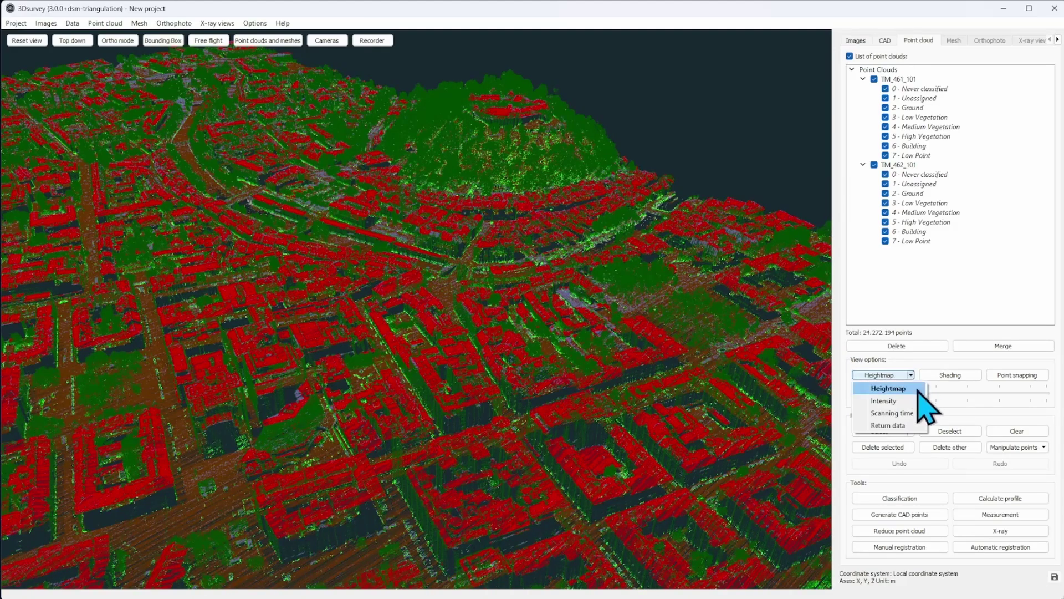
pyautogui.click(909, 413)
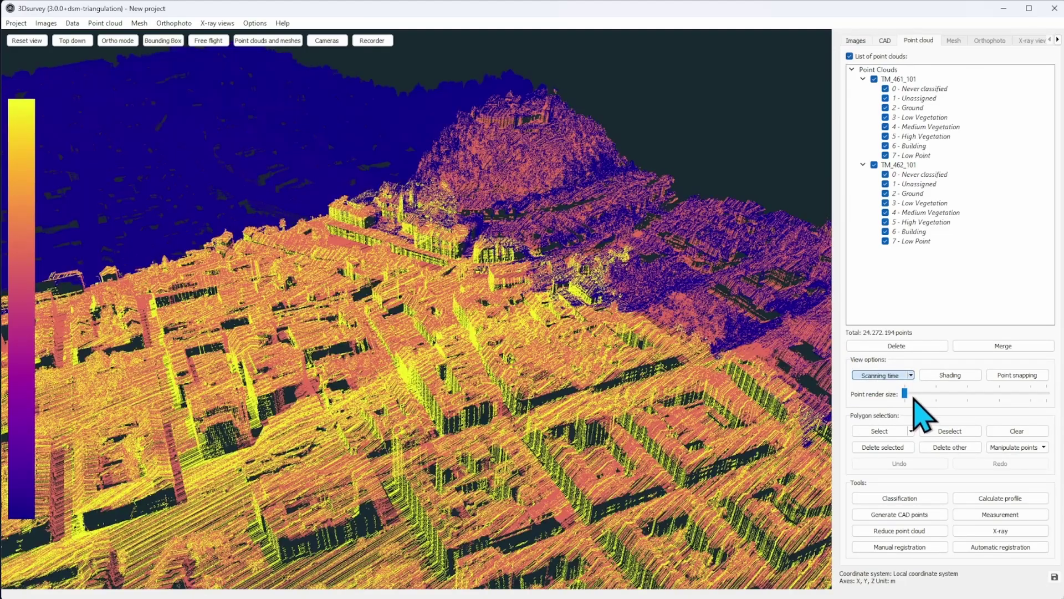
pyautogui.click(907, 425)
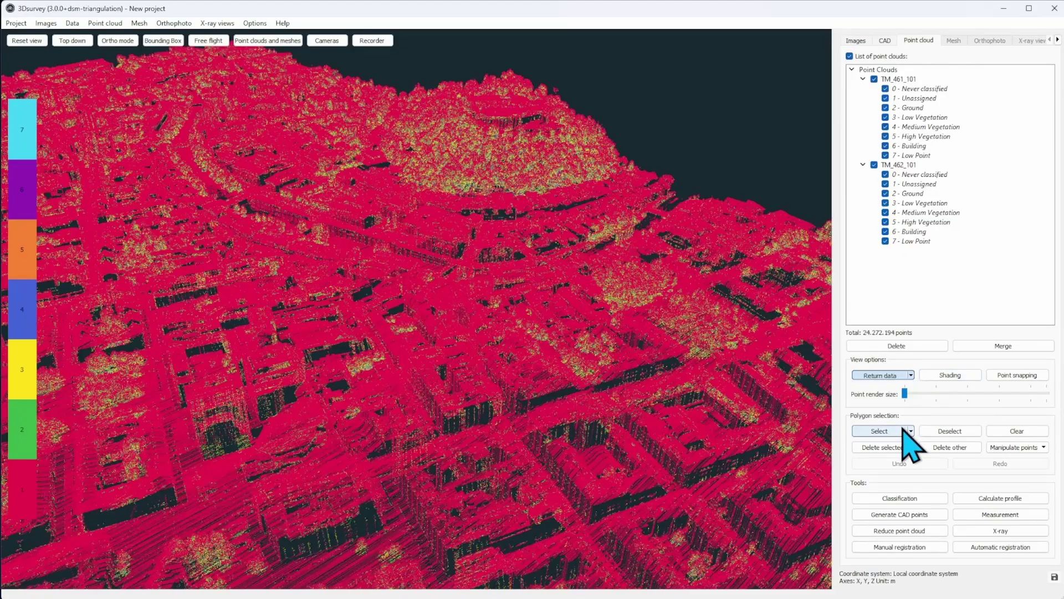
# Lower the view toward the hill and set the colouring back to Heightmap
pyautogui.scroll(5, 582, 167)
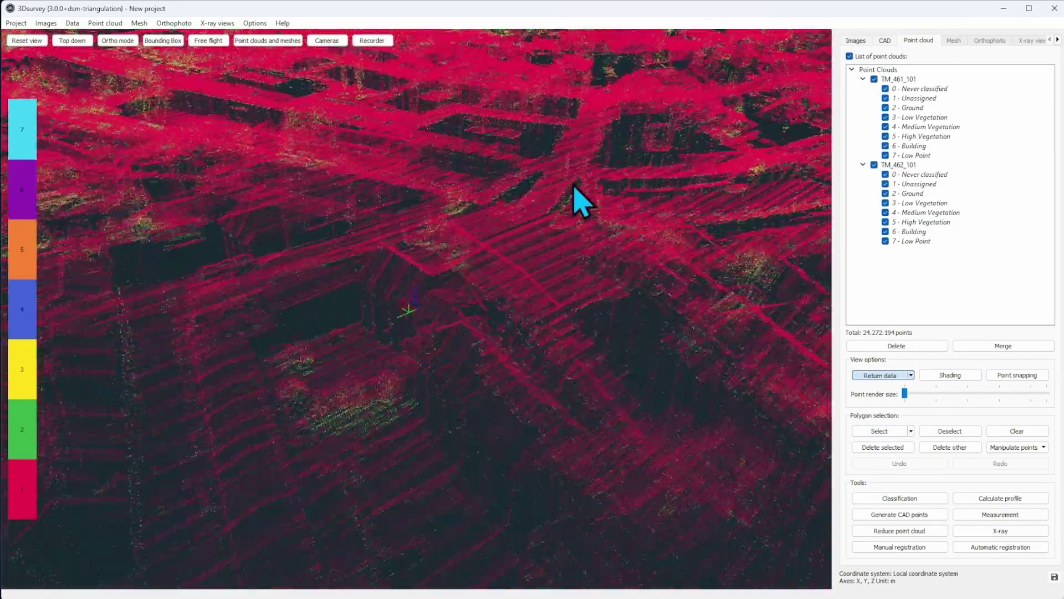
pyautogui.scroll(-5, 582, 208)
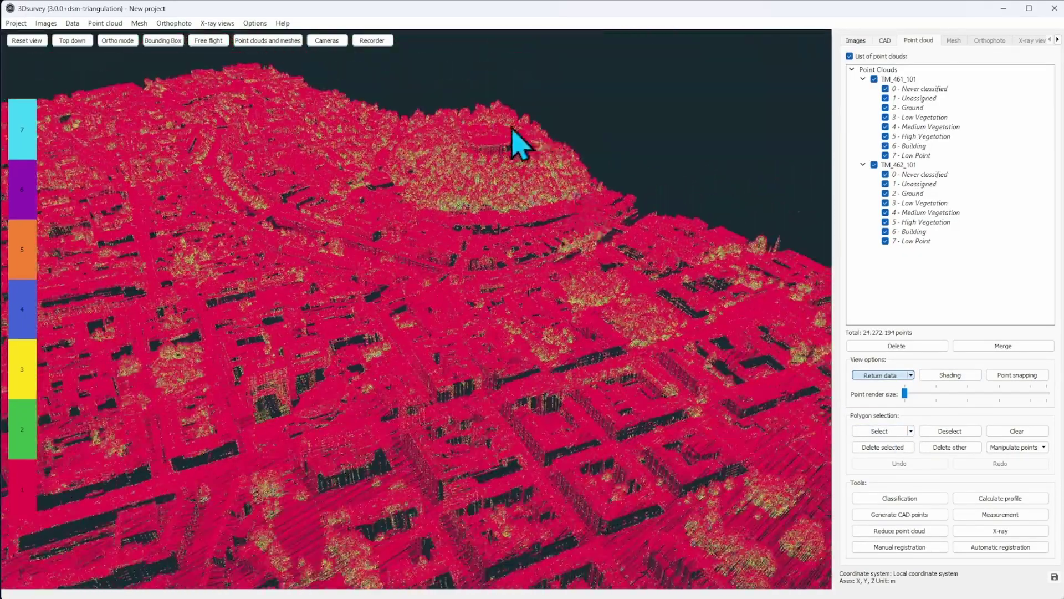
pyautogui.moveTo(504, 142); pyautogui.dragTo(496, 221)
pyautogui.scroll(5, 375, 423)
pyautogui.moveTo(388, 423); pyautogui.dragTo(523, 222)
pyautogui.scroll(-3, 589, 195)
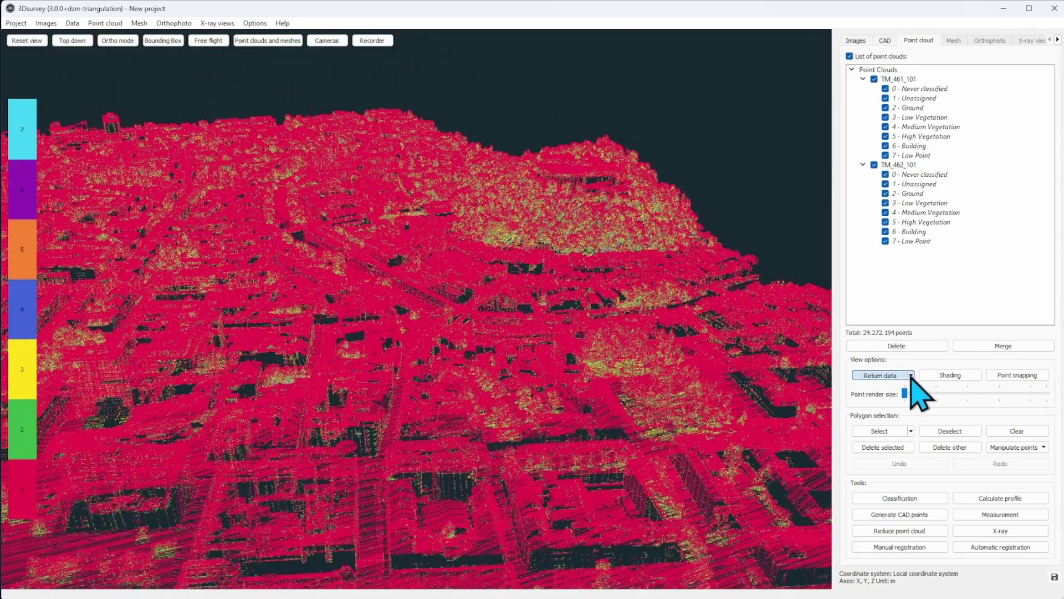
pyautogui.click(911, 381)
pyautogui.click(904, 394)
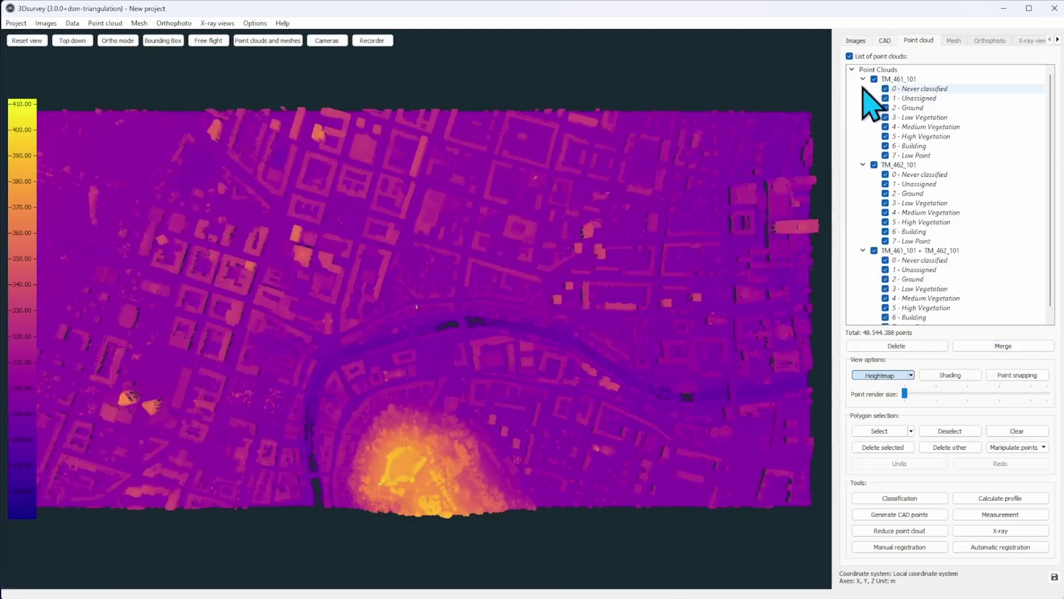
# Hide the two original tile clouds and show the merged cloud in classification colours
pyautogui.click(863, 79)
pyautogui.click(863, 88)
pyautogui.click(877, 80)
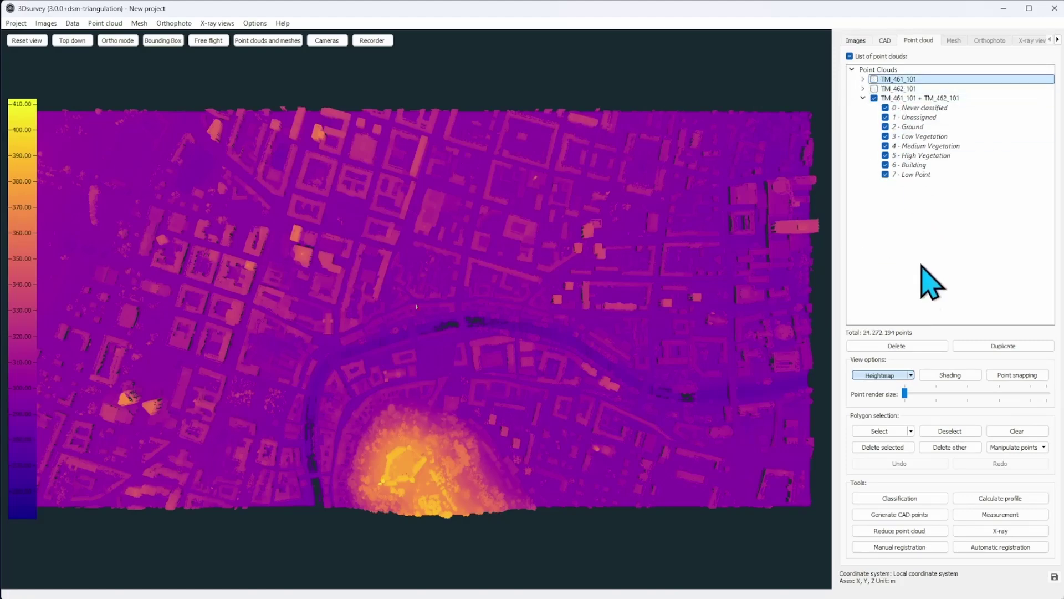
pyautogui.moveTo(492, 353); pyautogui.dragTo(756, 372)
pyautogui.click(880, 375)
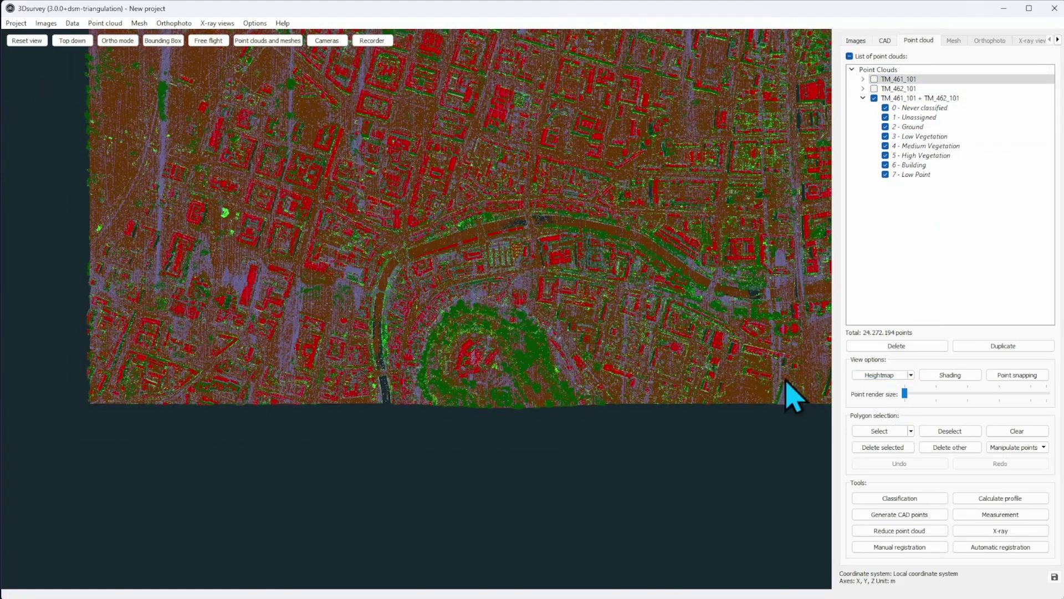
pyautogui.moveTo(672, 388); pyautogui.dragTo(462, 388)
pyautogui.scroll(8, 465, 394)
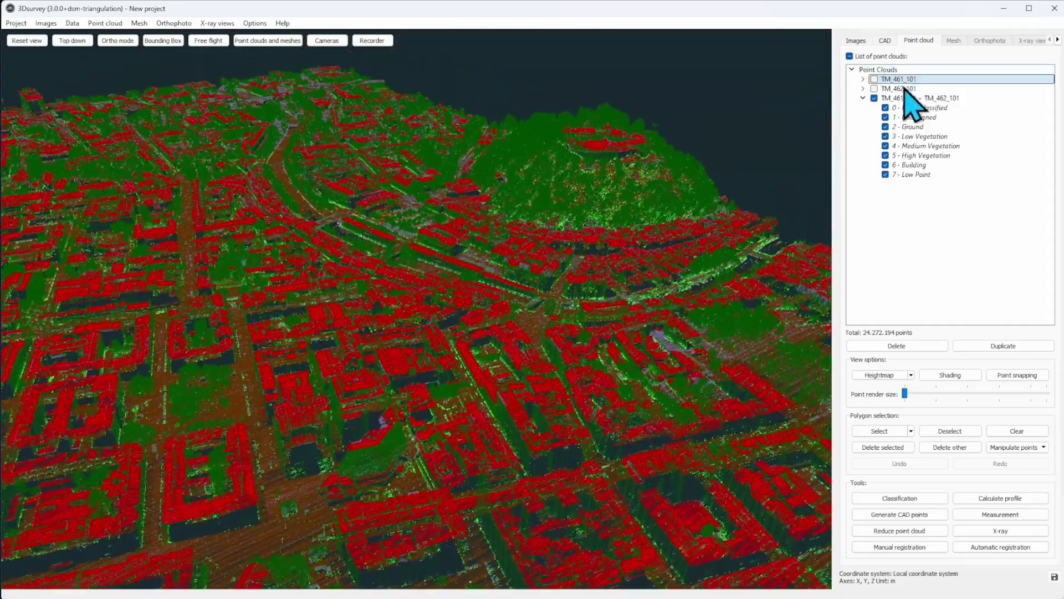
# Hide the Never classified, Unassigned, Low/Medium/High Vegetation and Low Point classes
pyautogui.click(885, 108)
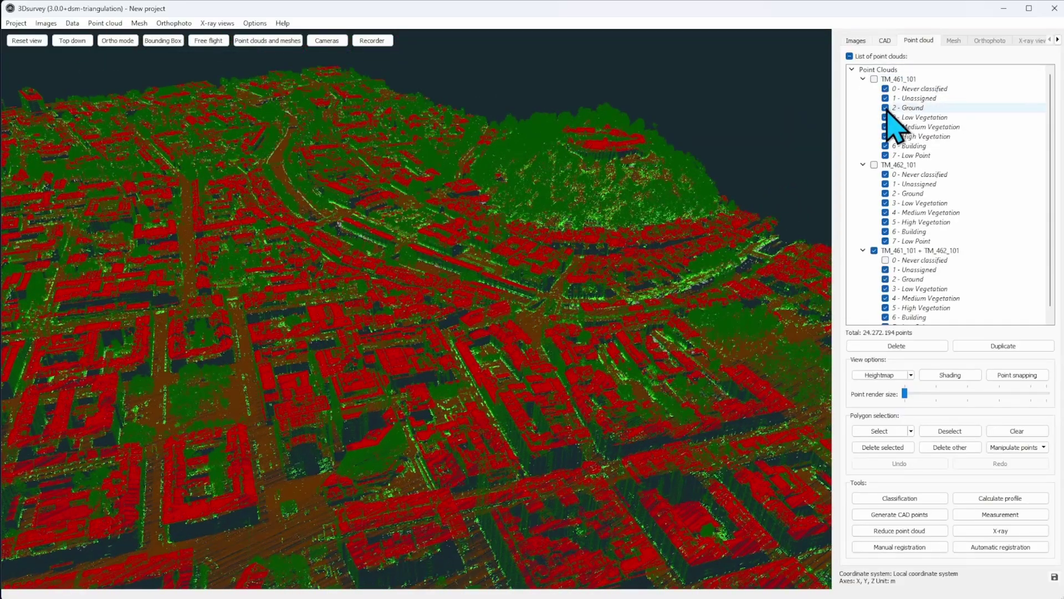
pyautogui.click(887, 270)
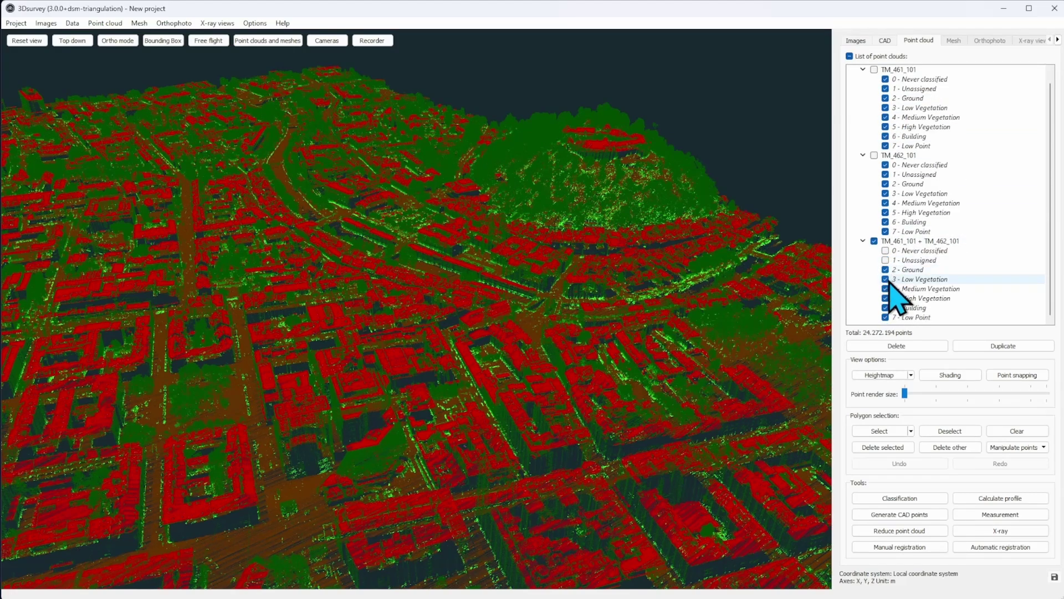
pyautogui.click(886, 279)
pyautogui.click(887, 309)
pyautogui.click(886, 307)
pyautogui.click(885, 317)
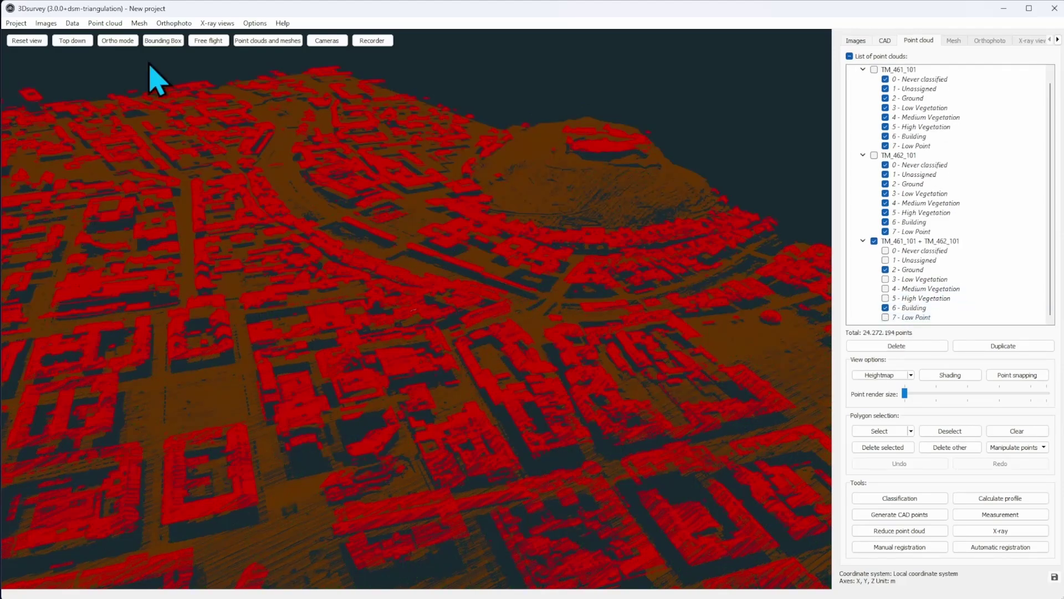
# Calculate a 0.50 m regular grid DSM mesh from the merged cloud and enable shading
pyautogui.click(139, 22)
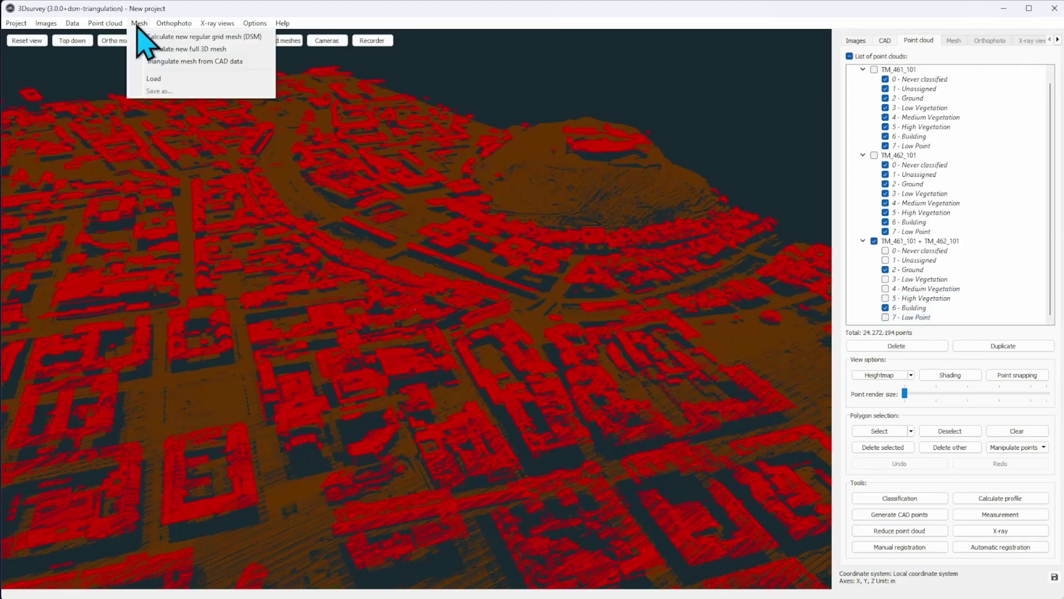
pyautogui.click(258, 36)
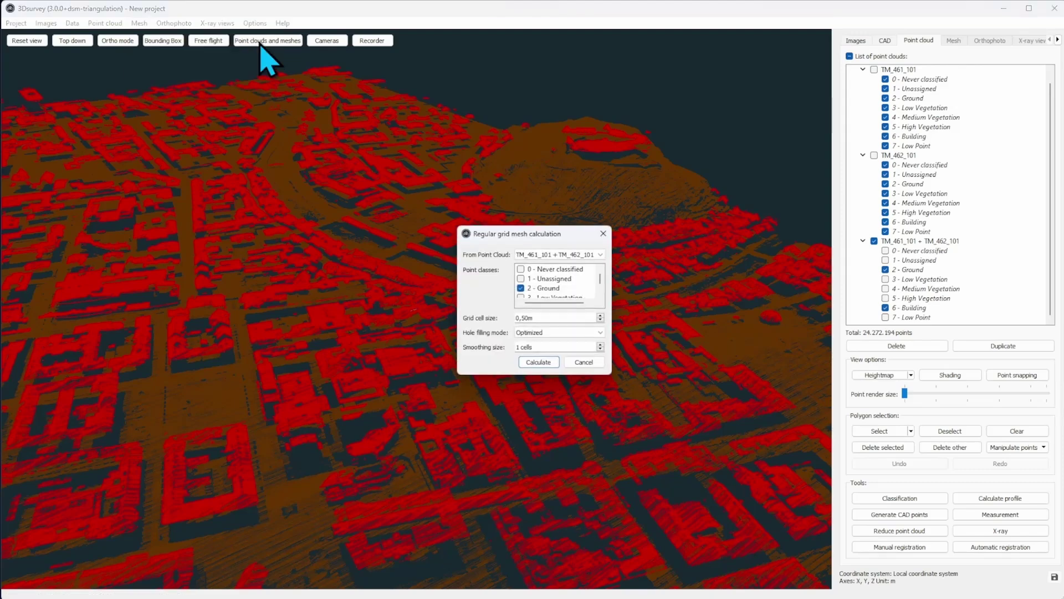
pyautogui.click(539, 363)
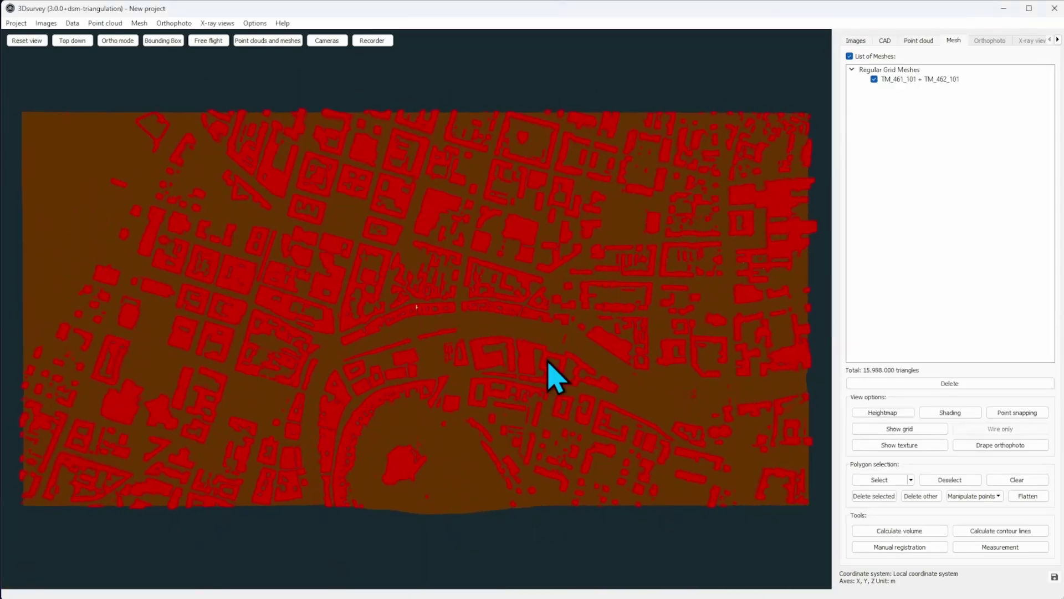
pyautogui.moveTo(413, 460); pyautogui.dragTo(552, 475)
pyautogui.click(950, 412)
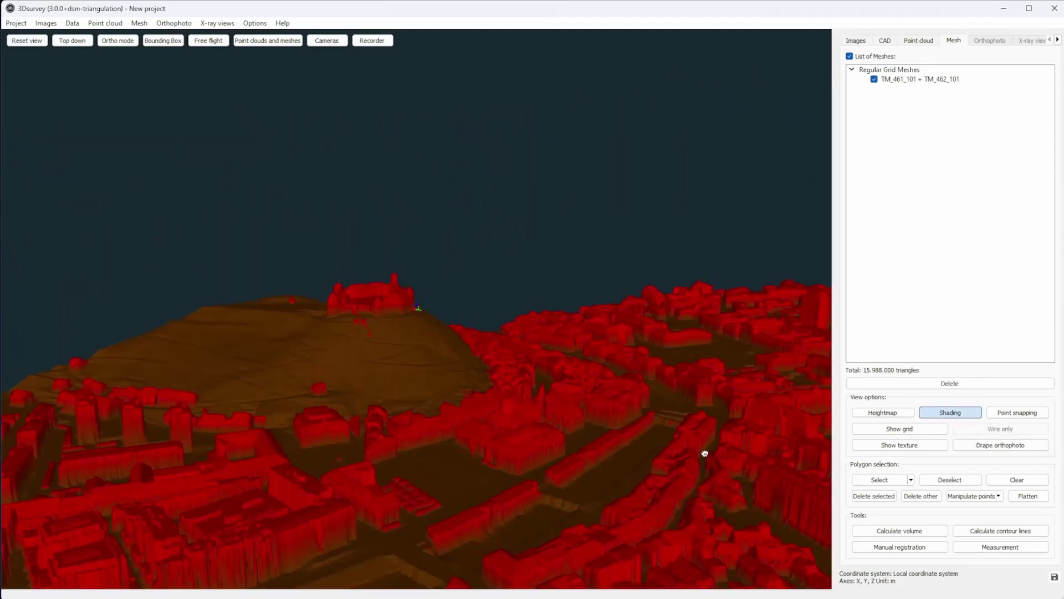
pyautogui.moveTo(698, 451)
pyautogui.mouseDown()
pyautogui.moveTo(533, 456)
pyautogui.moveTo(388, 356)
pyautogui.moveTo(373, 381)
pyautogui.moveTo(591, 368)
pyautogui.moveTo(520, 366)
pyautogui.moveTo(357, 389)
pyautogui.moveTo(201, 373)
pyautogui.moveTo(492, 394)
pyautogui.mouseUp()
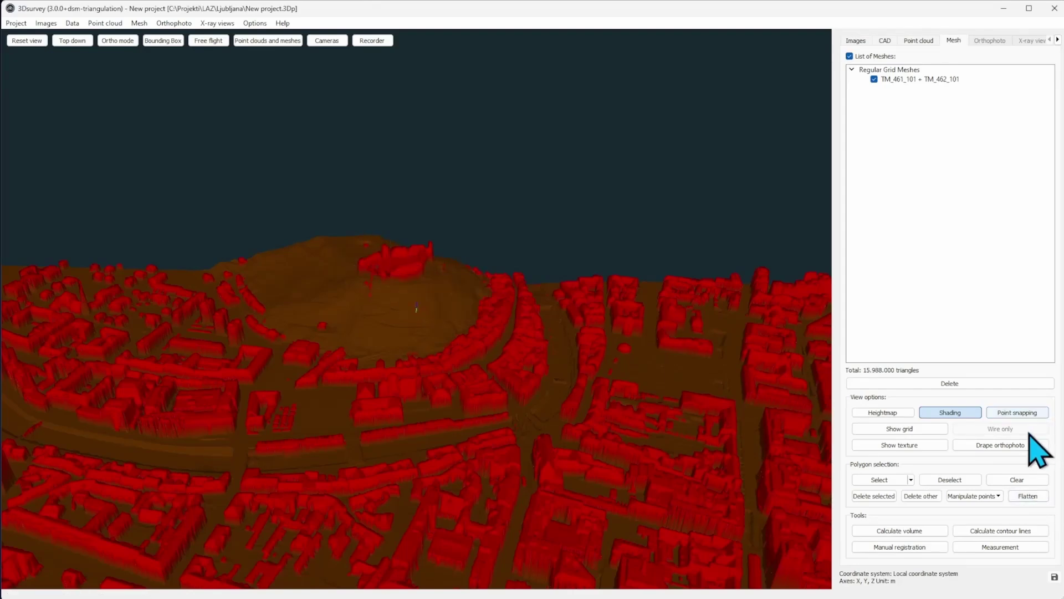
# Zoom to the old castle, outline it with a polygon selection and flatten it
pyautogui.scroll(6, 384, 326)
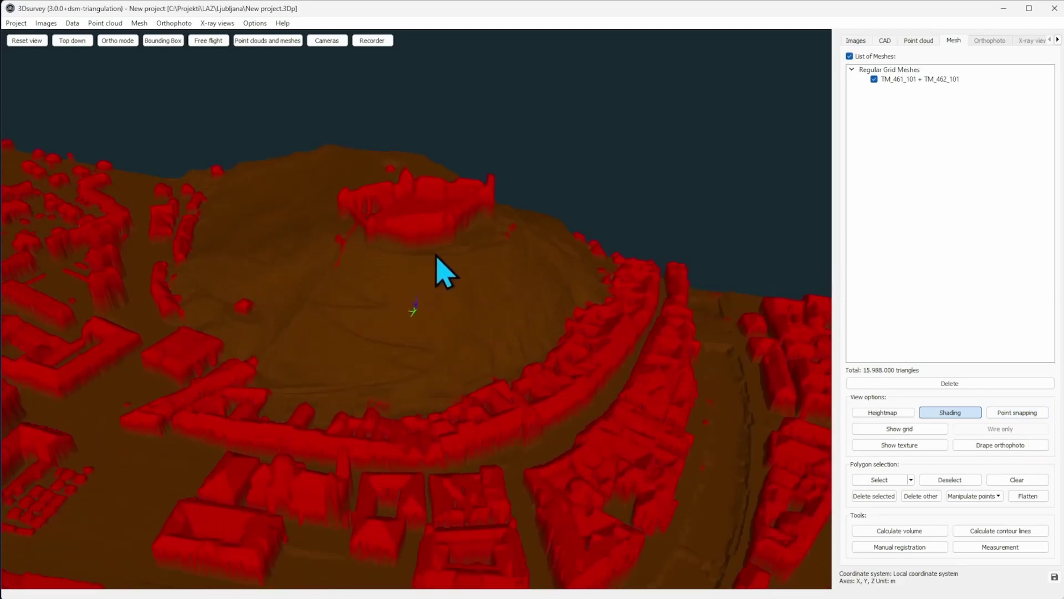
pyautogui.moveTo(404, 356); pyautogui.dragTo(431, 466)
pyautogui.scroll(3, 392, 190)
pyautogui.moveTo(392, 190); pyautogui.dragTo(428, 256)
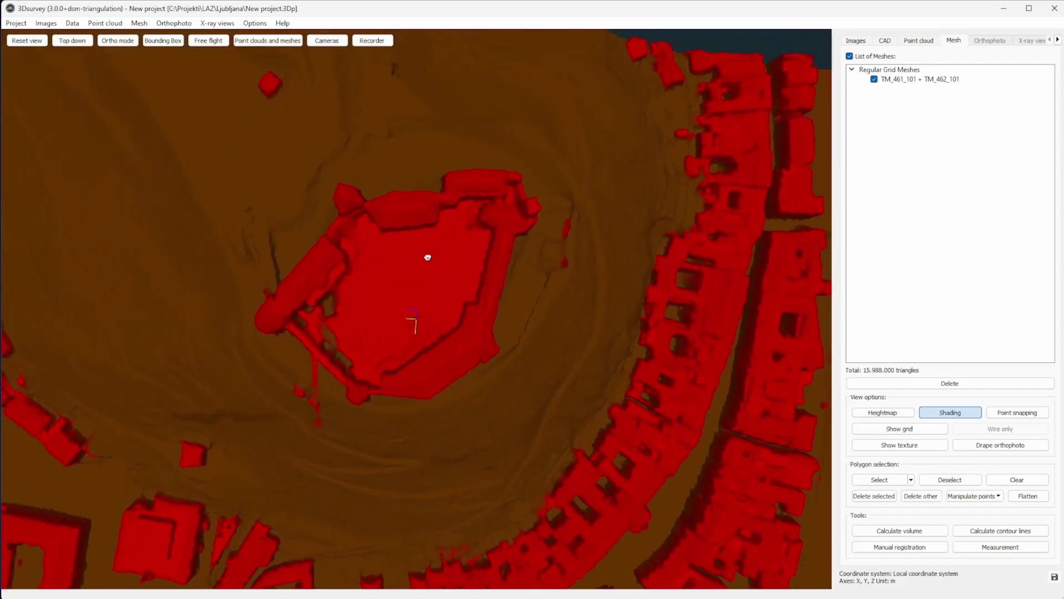
pyautogui.moveTo(423, 180)
pyautogui.mouseDown()
pyautogui.moveTo(323, 218)
pyautogui.moveTo(277, 262)
pyautogui.moveTo(246, 318)
pyautogui.moveTo(259, 346)
pyautogui.moveTo(351, 412)
pyautogui.moveTo(451, 404)
pyautogui.moveTo(500, 369)
pyautogui.moveTo(538, 241)
pyautogui.moveTo(535, 178)
pyautogui.mouseUp()
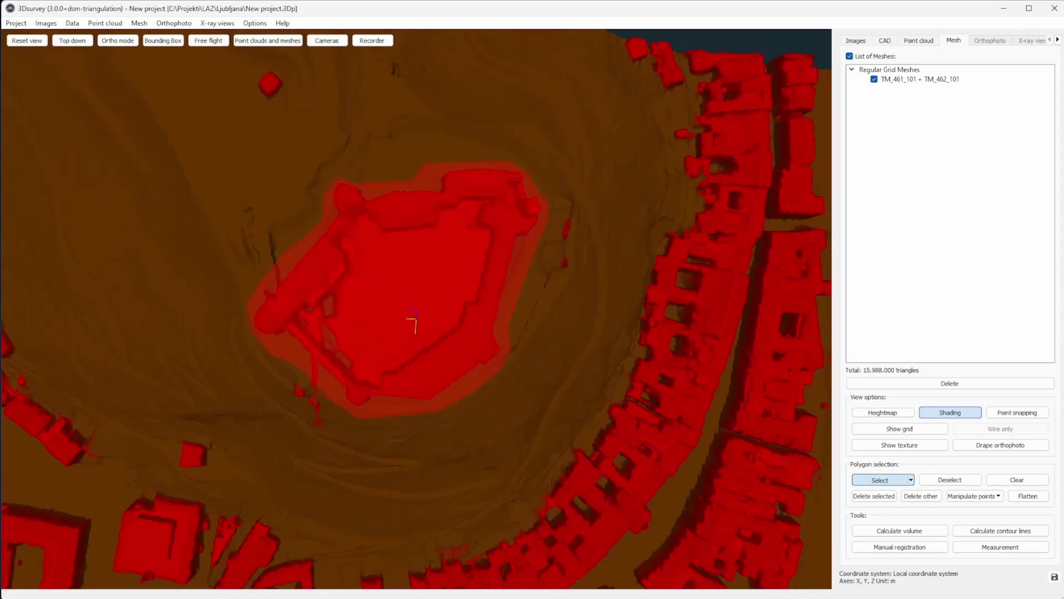
pyautogui.click(1031, 495)
pyautogui.moveTo(646, 387); pyautogui.dragTo(1049, 358)
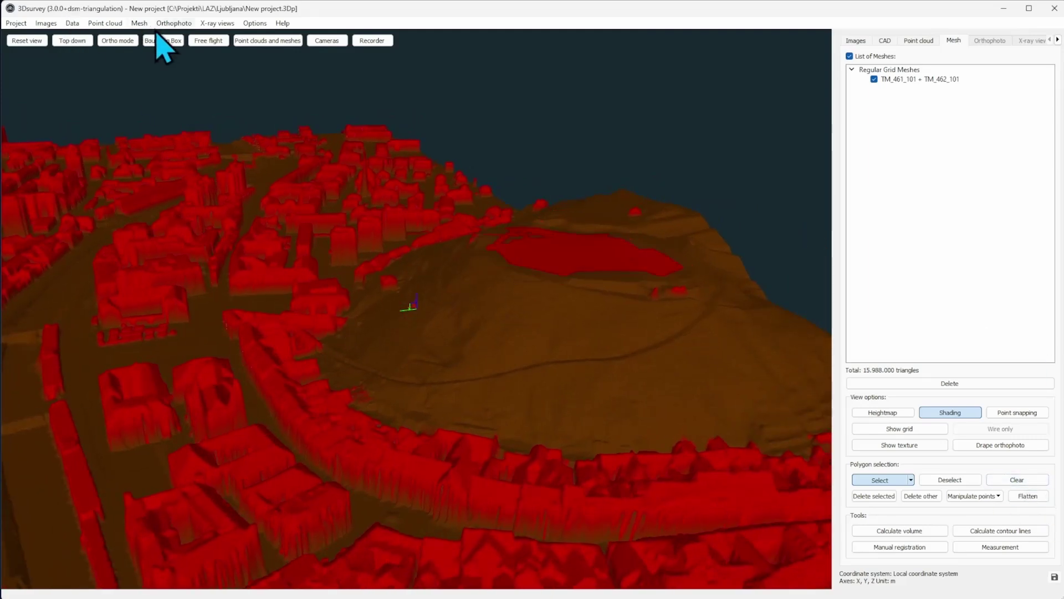
# Load new_castle.obj as a mesh and zoom the view to it
pyautogui.click(139, 23)
pyautogui.click(158, 53)
pyautogui.click(208, 107)
pyautogui.click(681, 430)
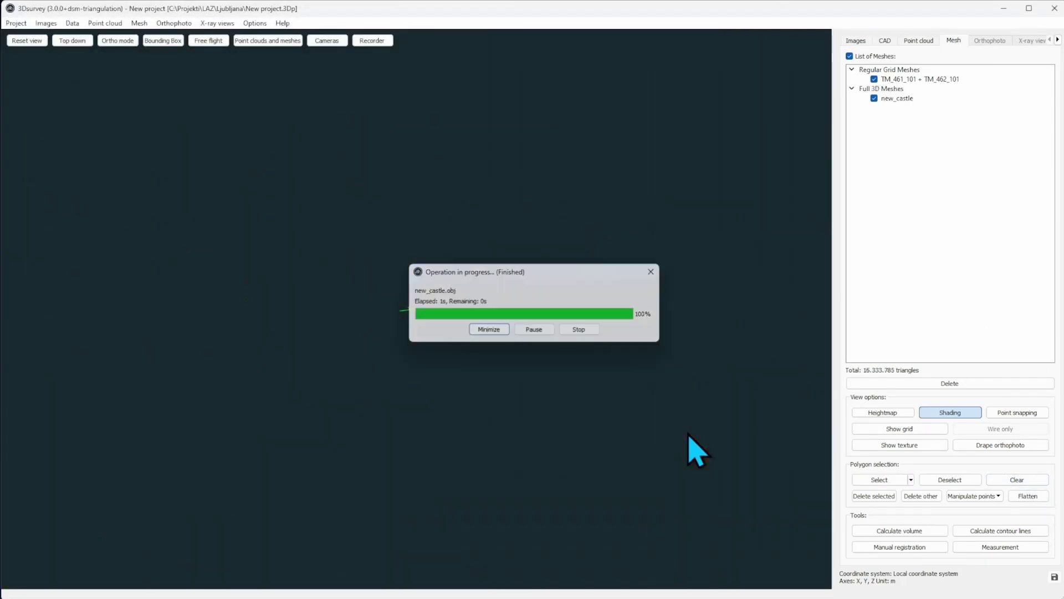
pyautogui.rightClick(917, 99)
pyautogui.click(964, 108)
pyautogui.moveTo(501, 432); pyautogui.dragTo(480, 489)
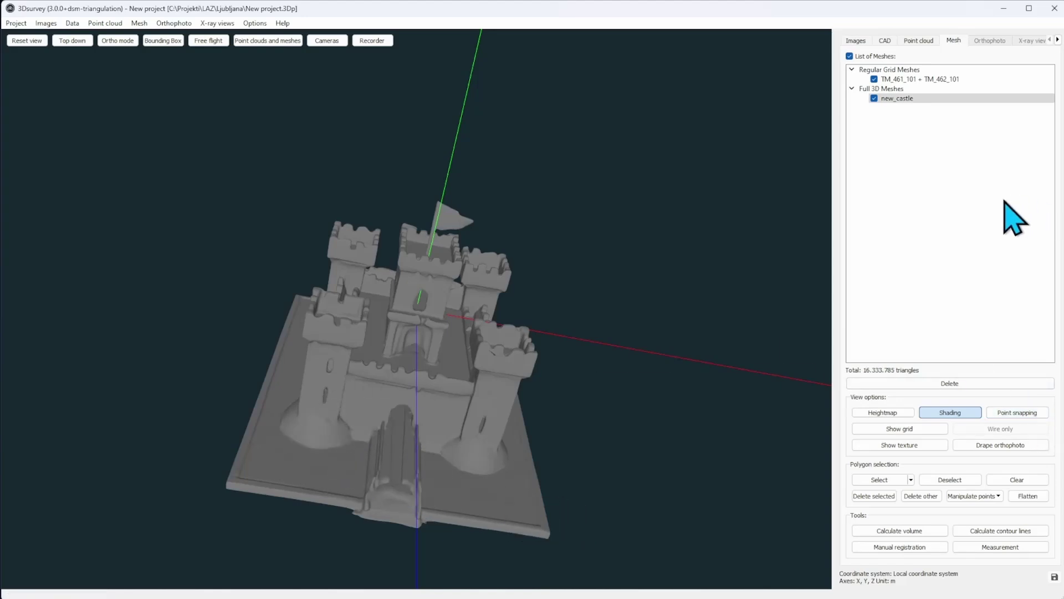
# Transform new_castle to offsets X 461980, Y 1037 with scale 50
pyautogui.rightClick(898, 100)
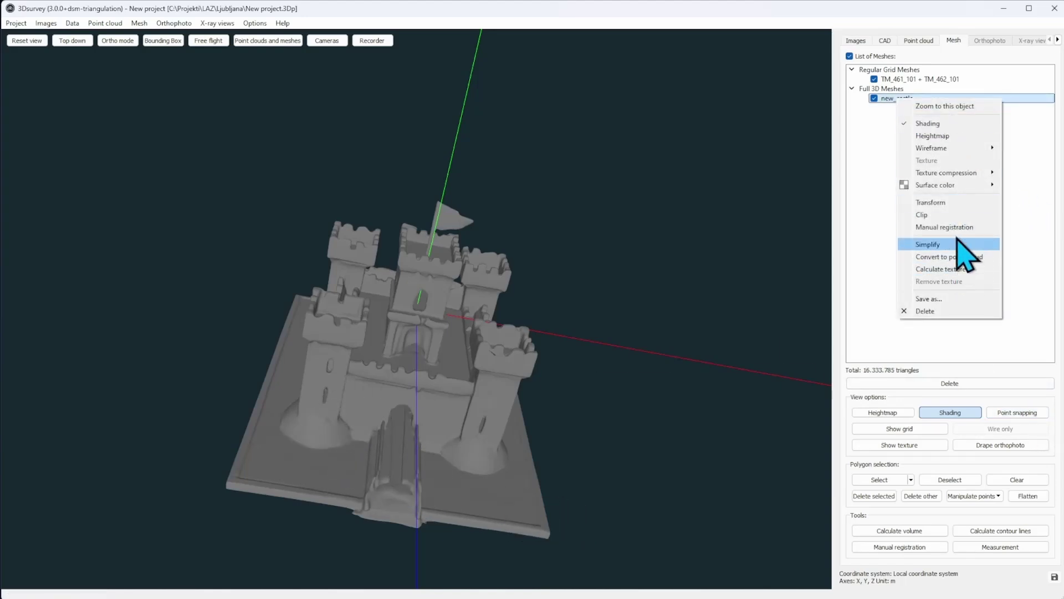
pyautogui.click(954, 203)
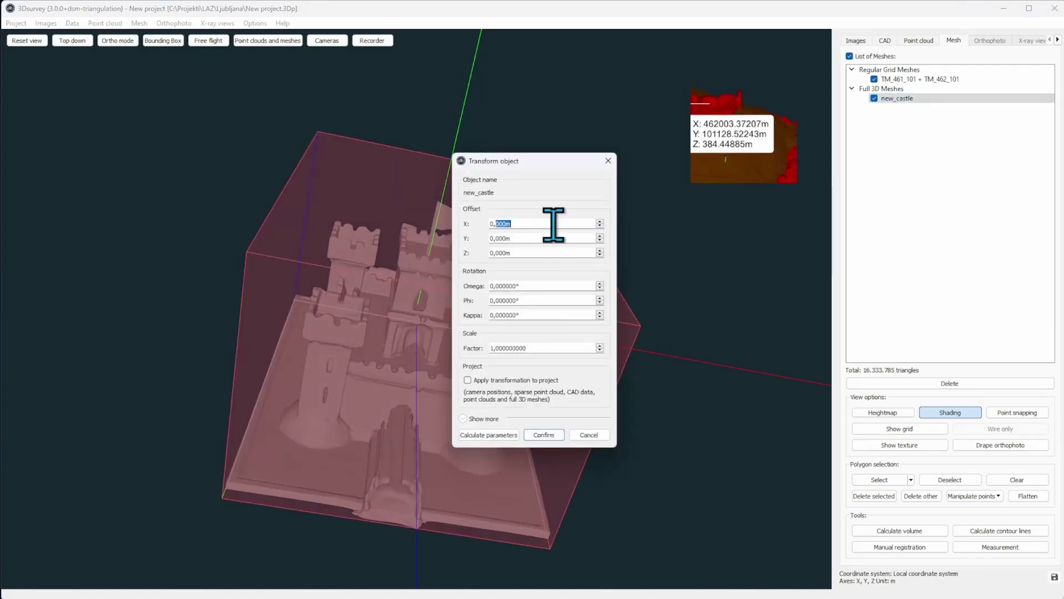
pyautogui.write('461980')
pyautogui.press('Tab')
pyautogui.write('10')
pyautogui.write('375')
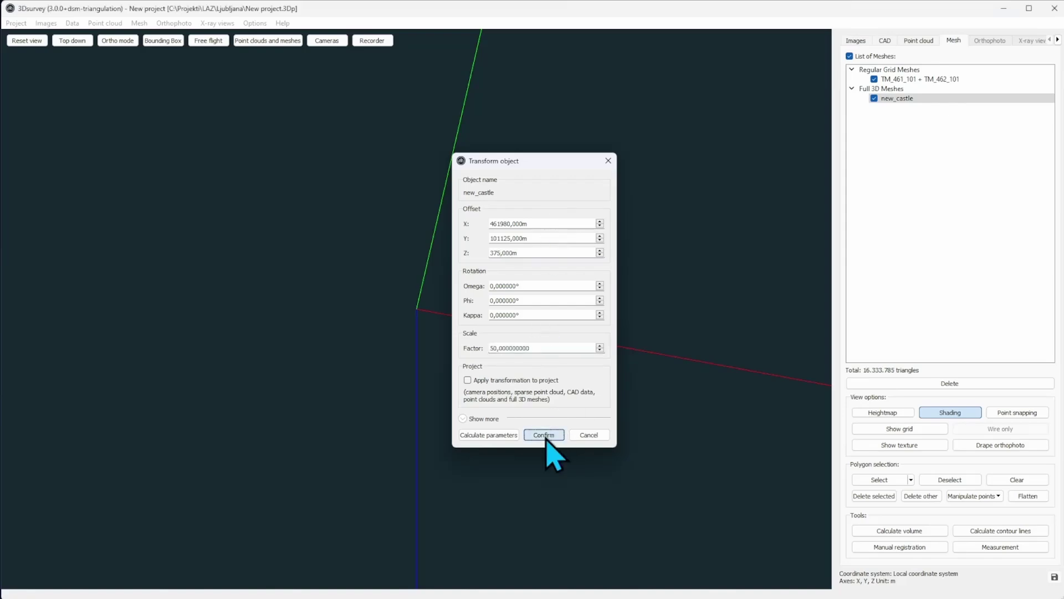
pyautogui.click(545, 344)
pyautogui.write('50')
pyautogui.click(544, 435)
pyautogui.rightClick(872, 99)
pyautogui.click(965, 107)
pyautogui.moveTo(406, 399); pyautogui.dragTo(563, 300)
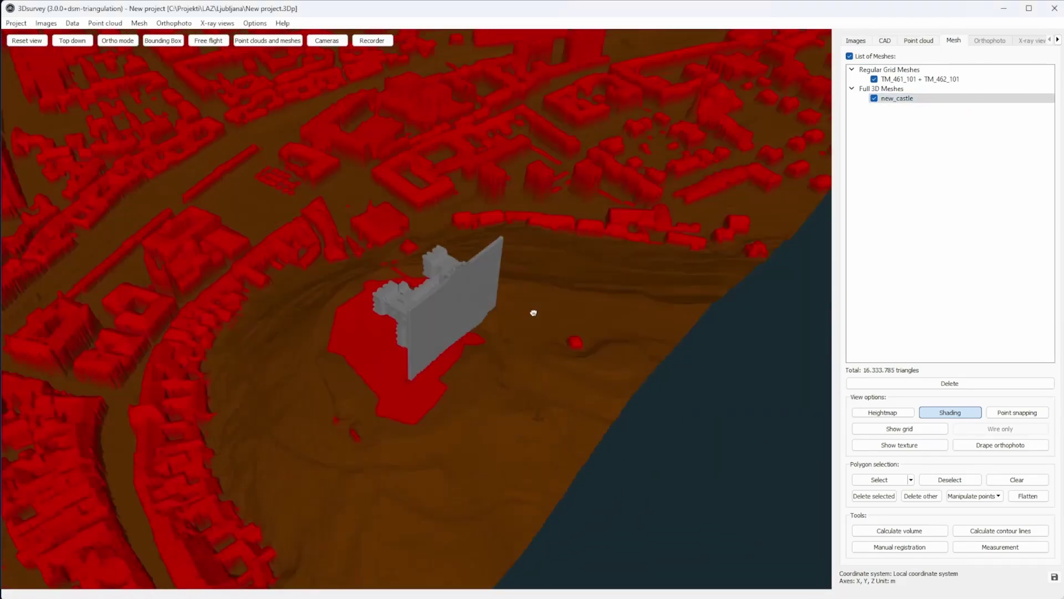
pyautogui.scroll(-3, 570, 276)
# Rotate new_castle to Omega 90° and shift it X −17, Y −16, Z 23 m onto the hilltop
pyautogui.rightClick(913, 98)
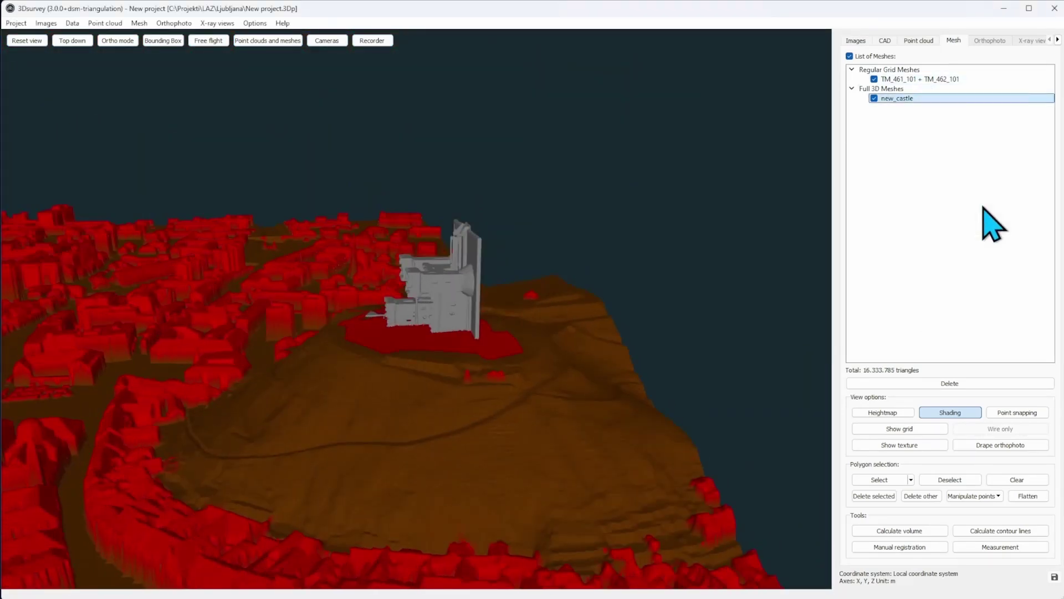
pyautogui.click(964, 200)
pyautogui.scroll(1, 772, 294)
pyautogui.scroll(20, 772, 269)
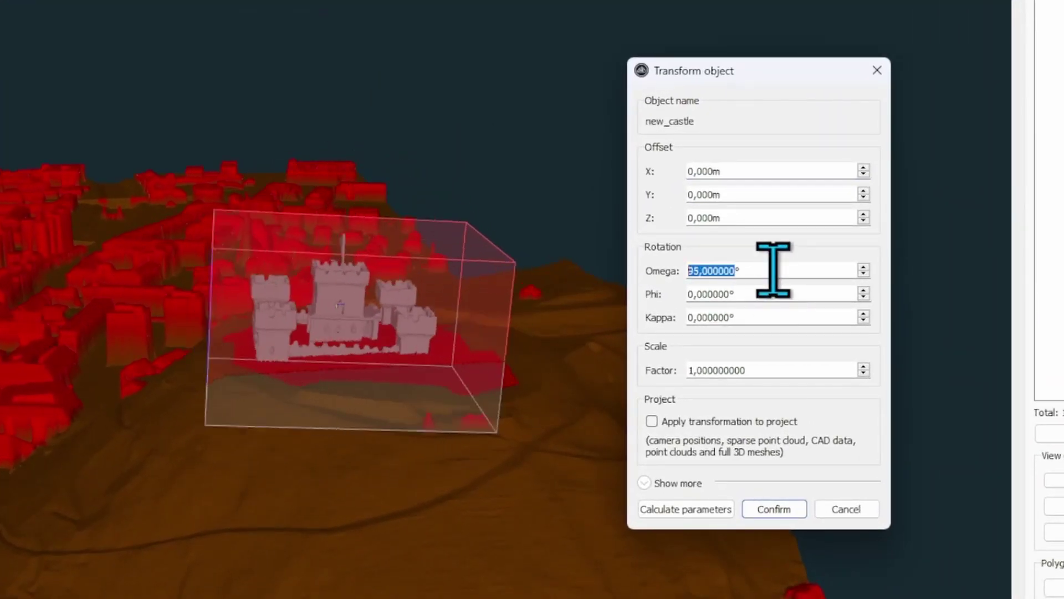
pyautogui.scroll(-3, 773, 270)
pyautogui.scroll(20, 767, 217)
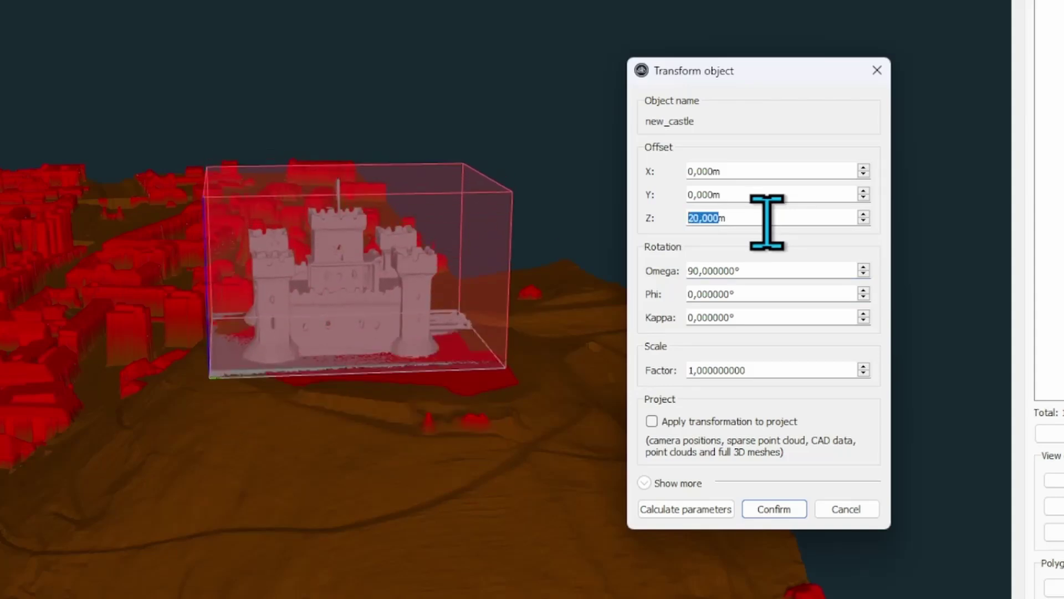
pyautogui.scroll(1, 766, 222)
pyautogui.moveTo(309, 368); pyautogui.dragTo(423, 468)
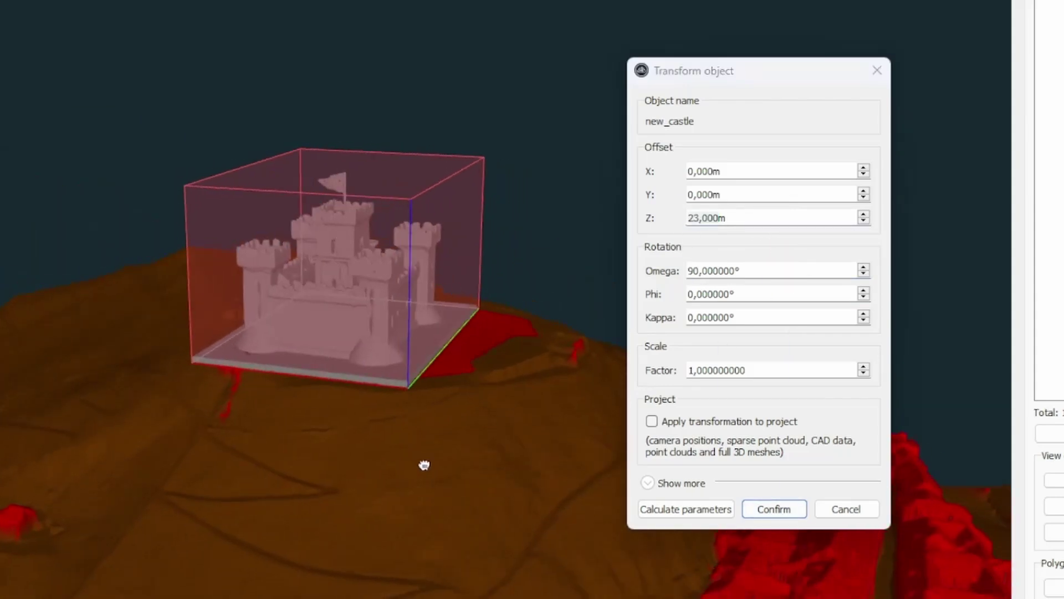
pyautogui.scroll(-16, 774, 192)
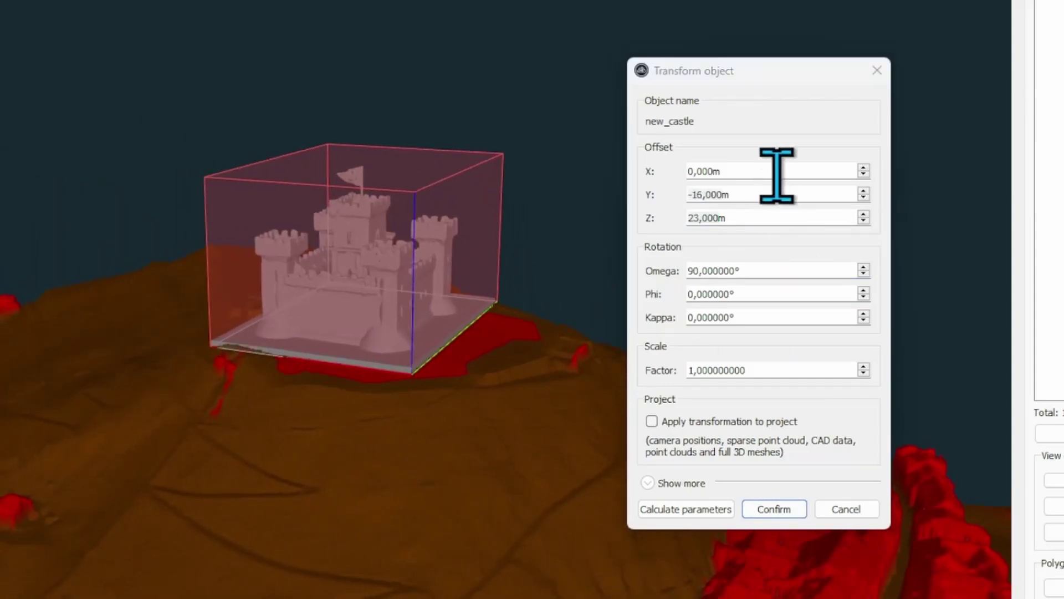
pyautogui.scroll(-7, 777, 171)
pyautogui.scroll(-3, 776, 172)
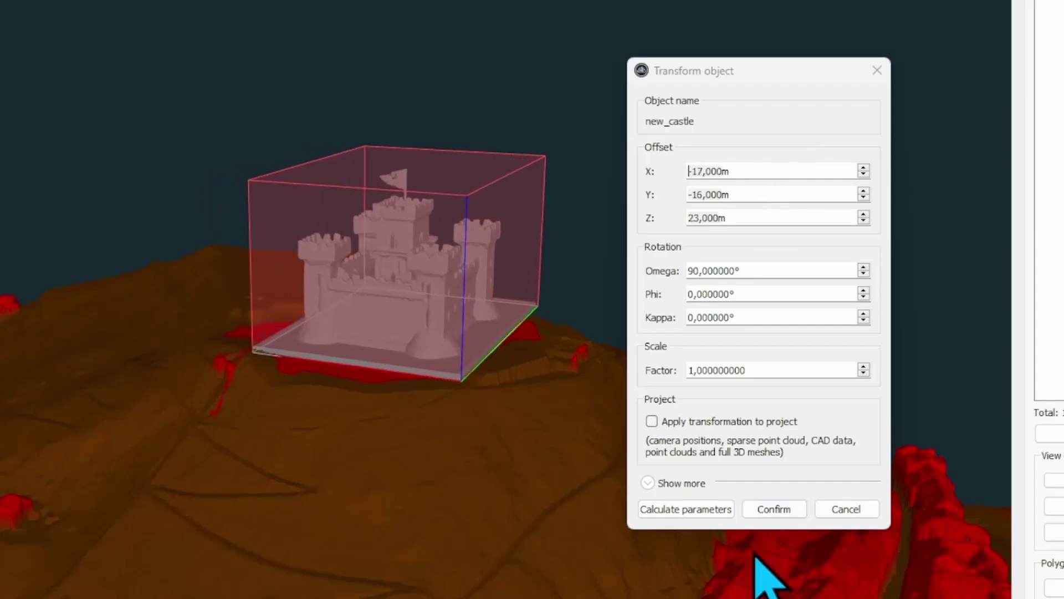
pyautogui.click(773, 509)
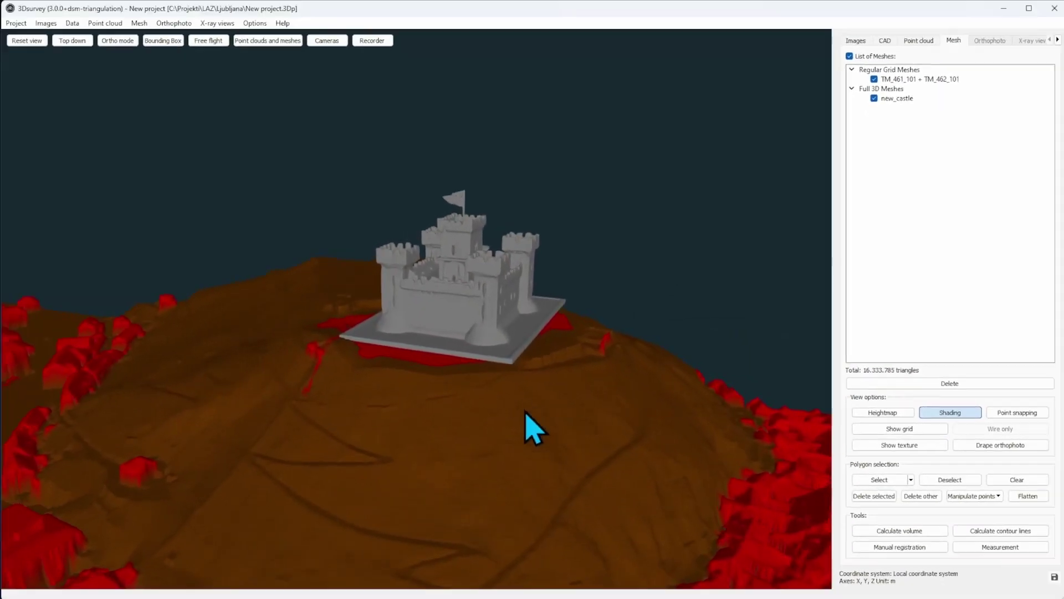
pyautogui.scroll(-5, 571, 138)
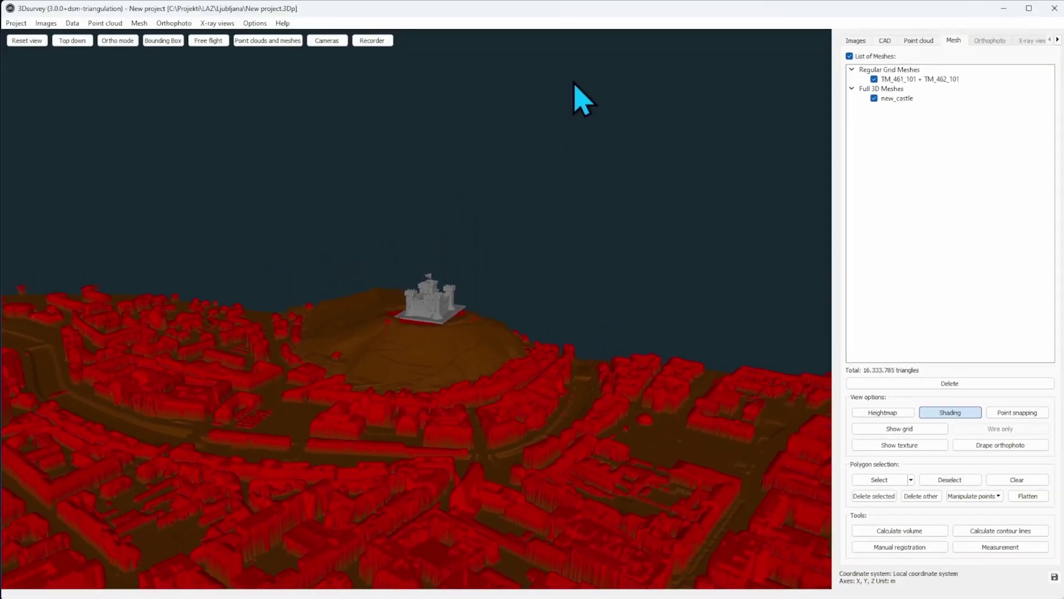
pyautogui.moveTo(582, 100); pyautogui.dragTo(174, 455)
pyautogui.scroll(5, 517, 333)
pyautogui.moveTo(518, 332); pyautogui.dragTo(102, 368)
pyautogui.scroll(5, 101, 366)
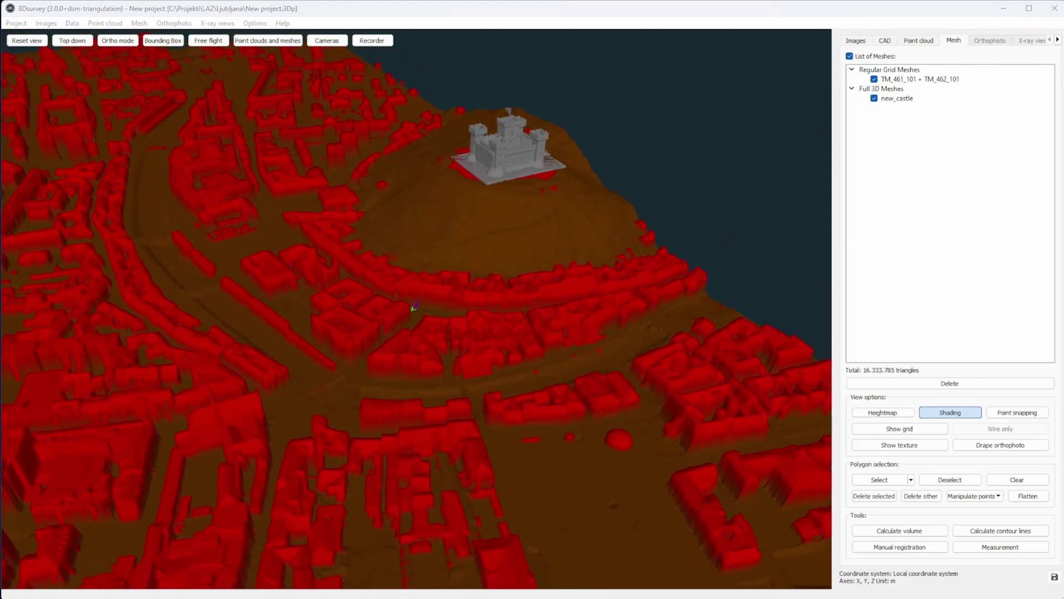
# Hide the merged cloud's Building class and calculate a 0.50 m ground-only grid mesh
pyautogui.click(918, 40)
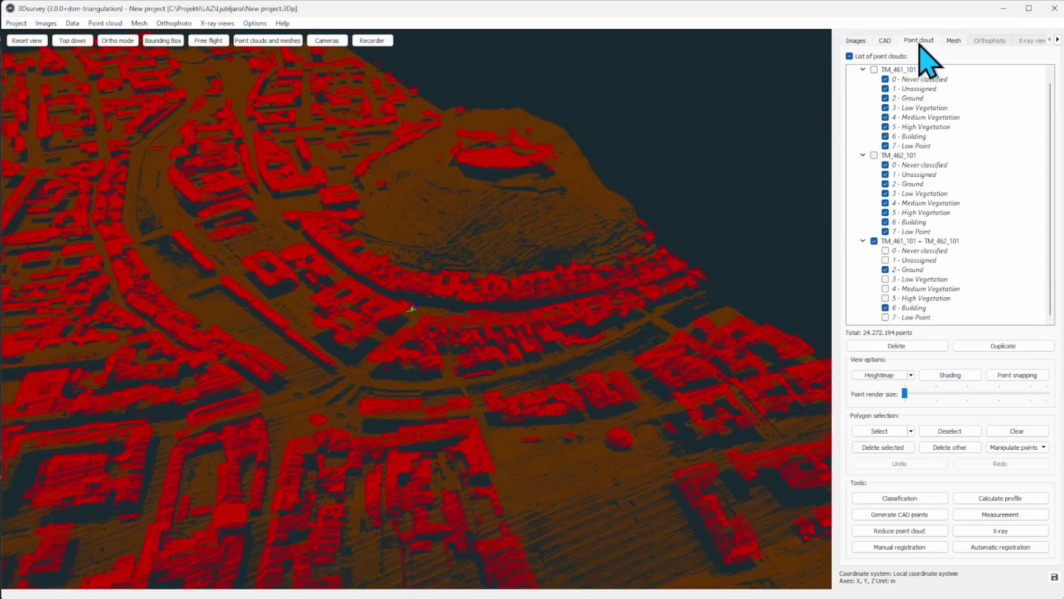
pyautogui.click(886, 308)
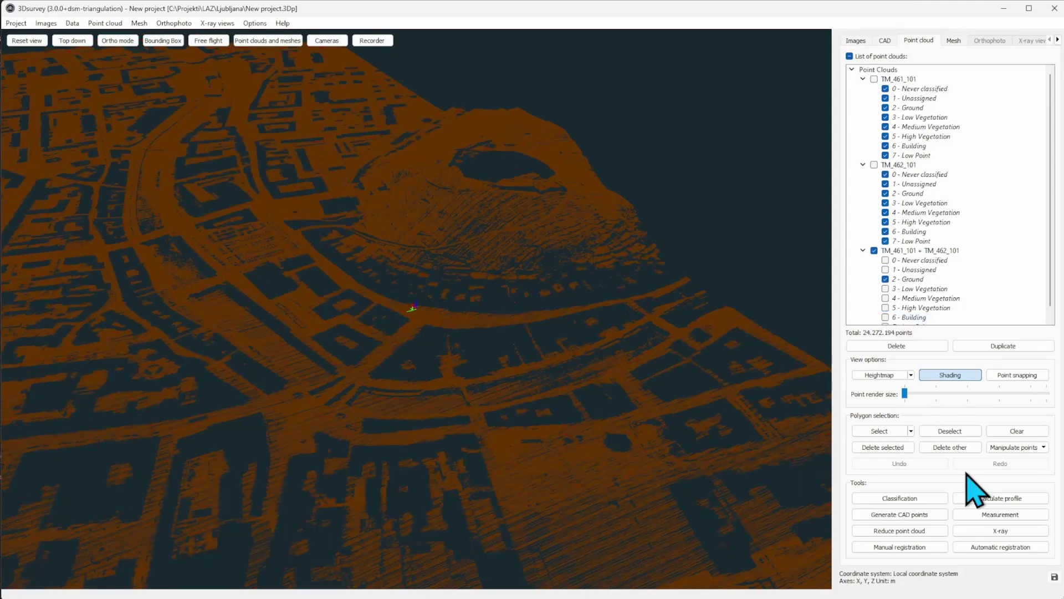
pyautogui.click(139, 23)
pyautogui.click(221, 48)
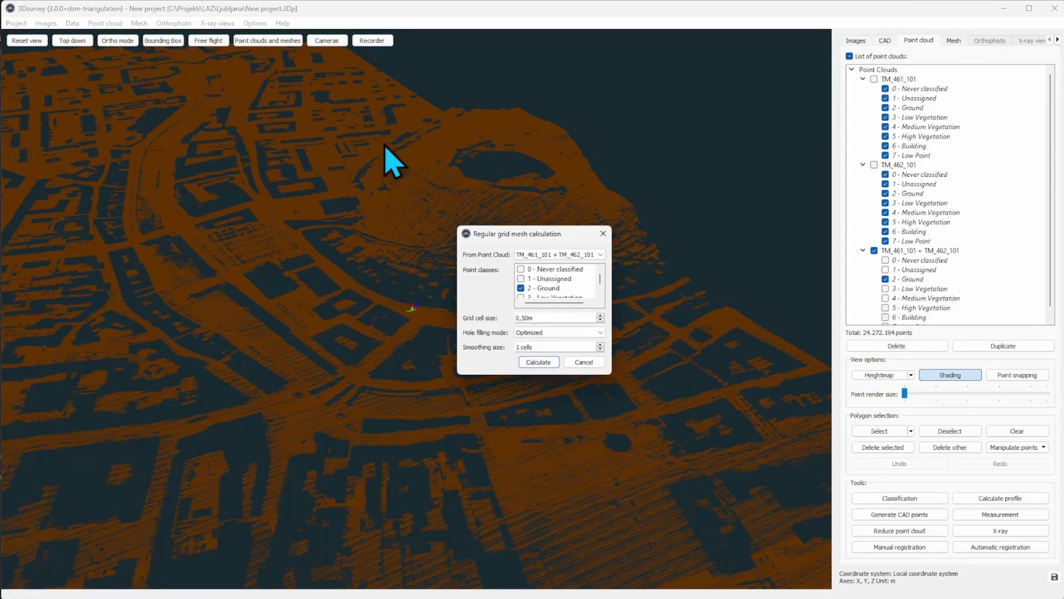
pyautogui.click(539, 362)
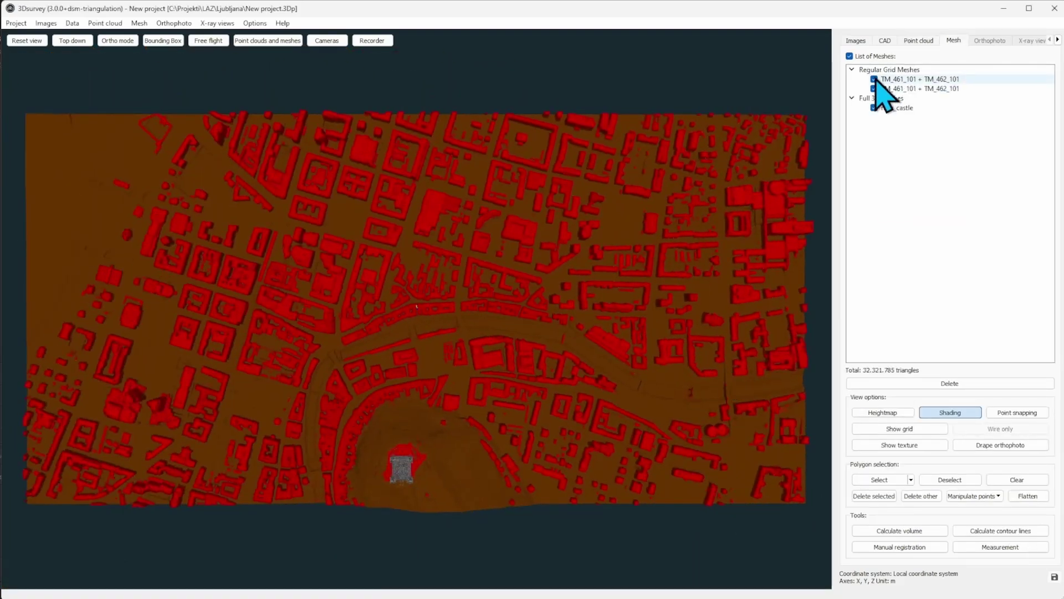
# Hide the original building mesh, leaving bare terrain with the castle in view
pyautogui.click(874, 79)
pyautogui.moveTo(389, 516); pyautogui.dragTo(661, 401)
pyautogui.scroll(10, 566, 311)
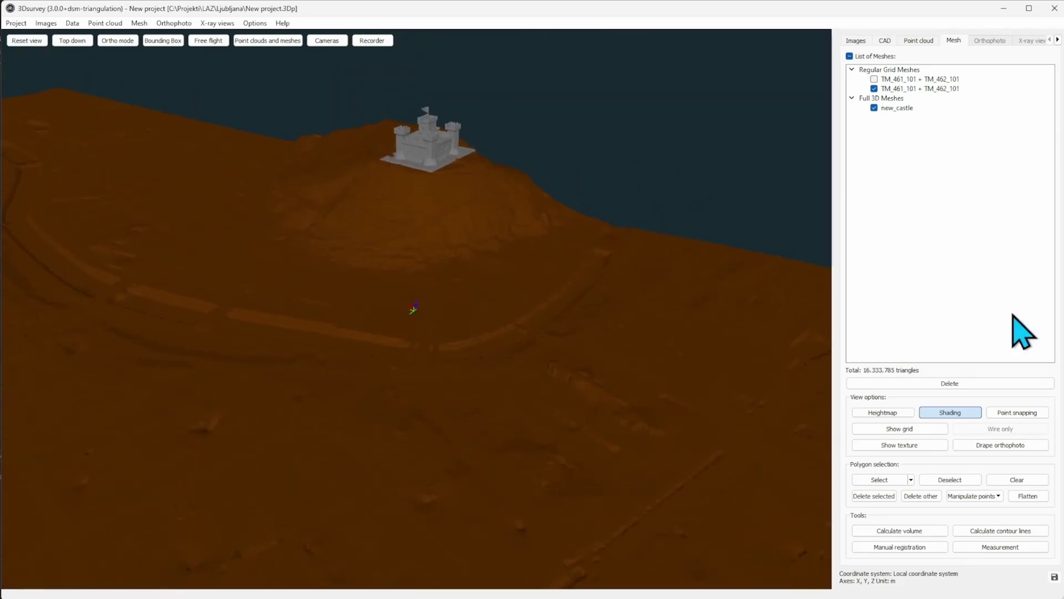
# Generate 0,50 m contour lines on the new ground mesh and show the Contour Lines_0.5 layer
pyautogui.click(1046, 530)
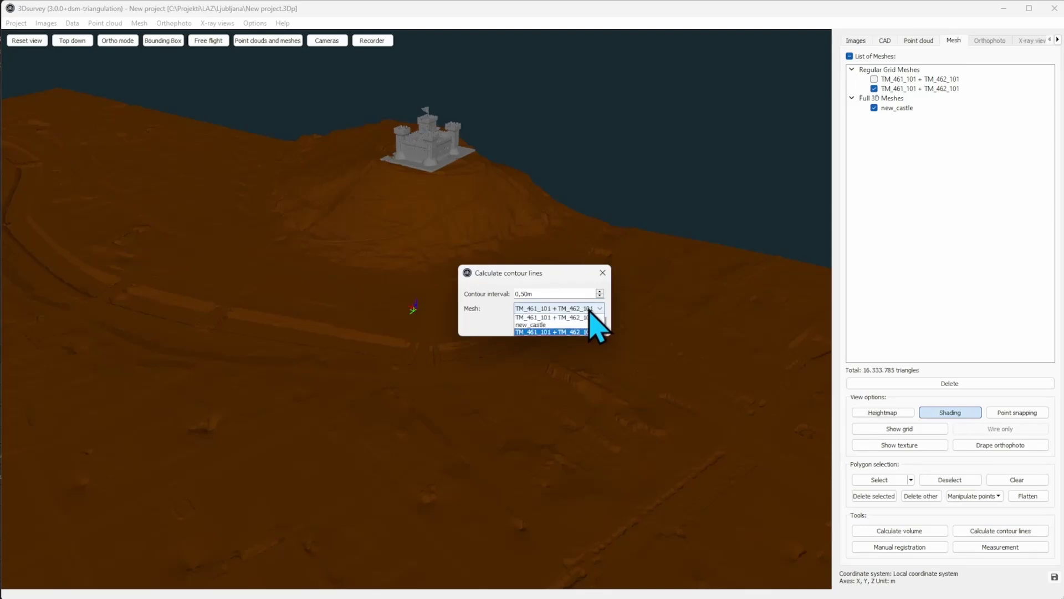
pyautogui.click(538, 324)
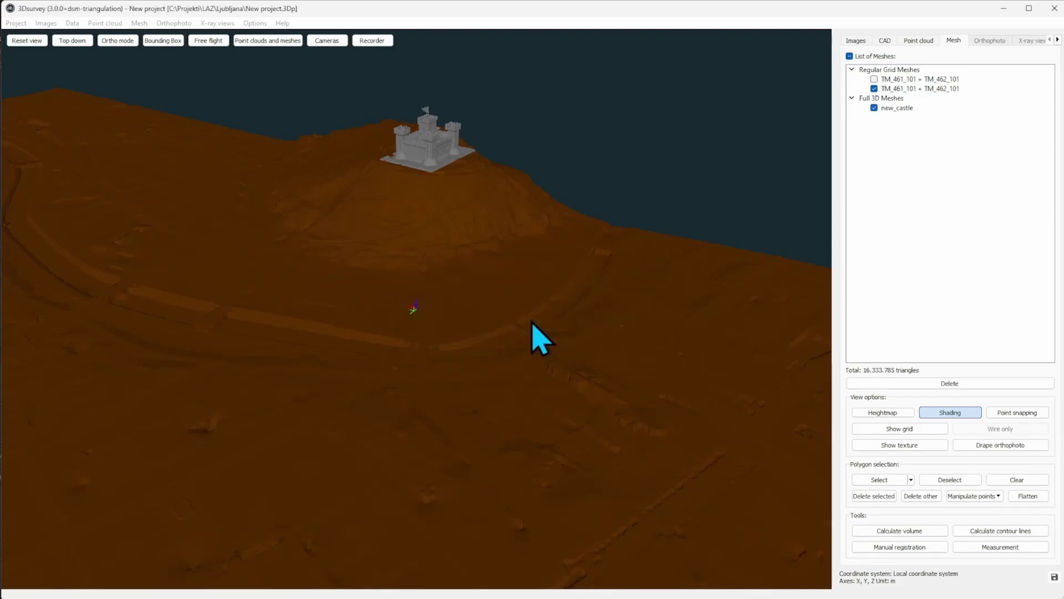
pyautogui.scroll(6, 487, 340)
pyautogui.scroll(-5, 458, 202)
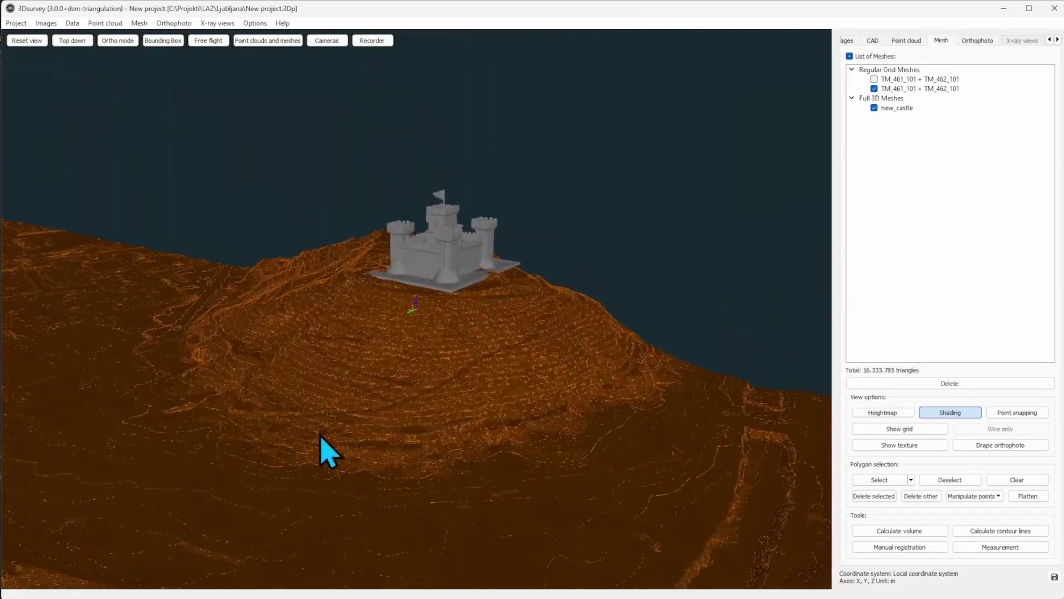
pyautogui.scroll(8, 352, 475)
pyautogui.moveTo(351, 475); pyautogui.dragTo(597, 240)
pyautogui.click(992, 44)
pyautogui.scroll(-5, 531, 216)
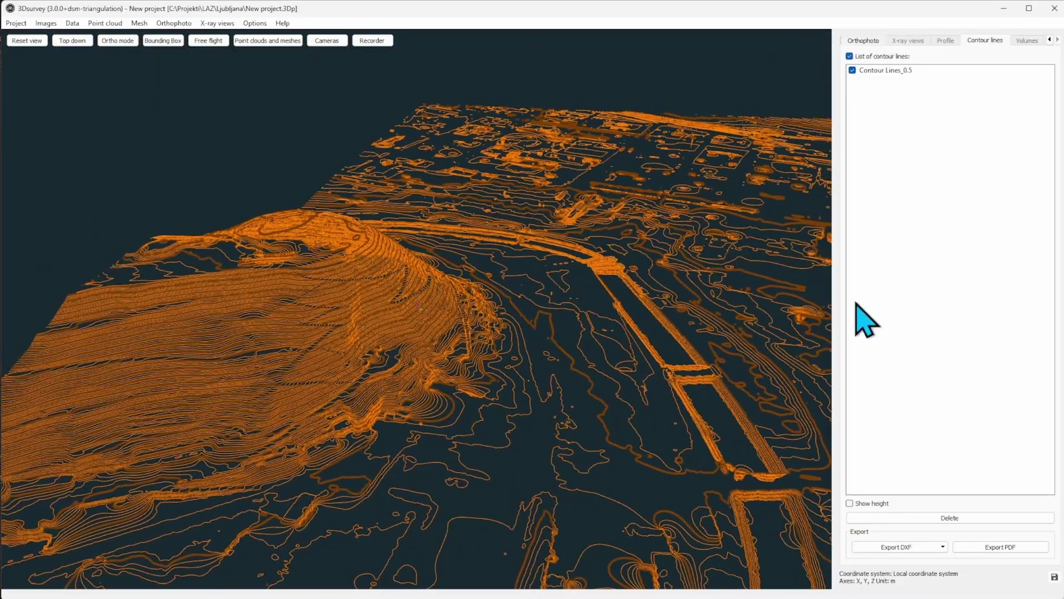